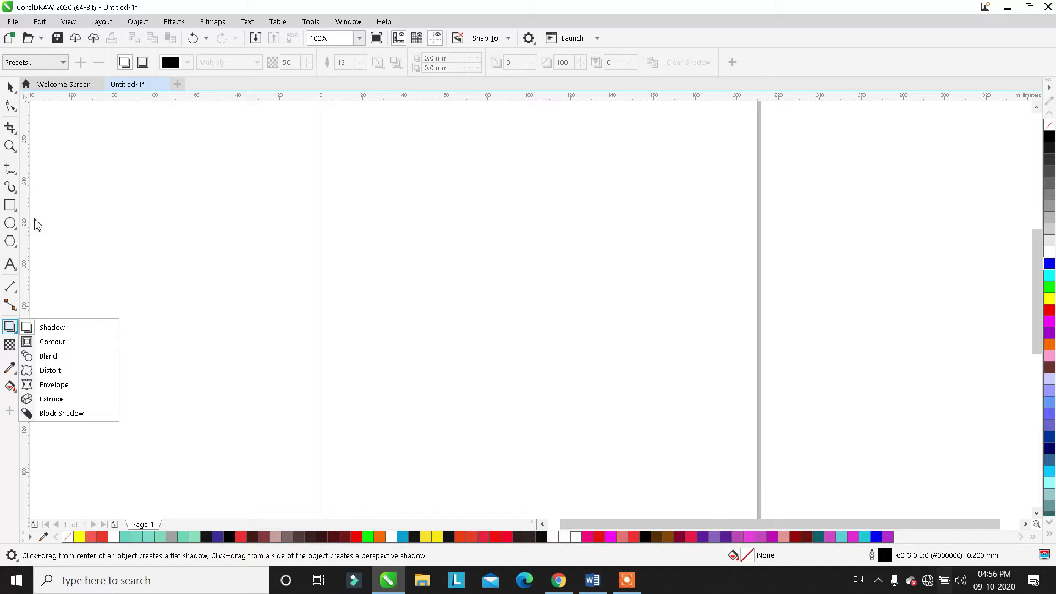
Draw a rectangle about 43 × 38 mm left of the page and an ellipse about 29 × 32 mm below it
mouse_move(9, 227)
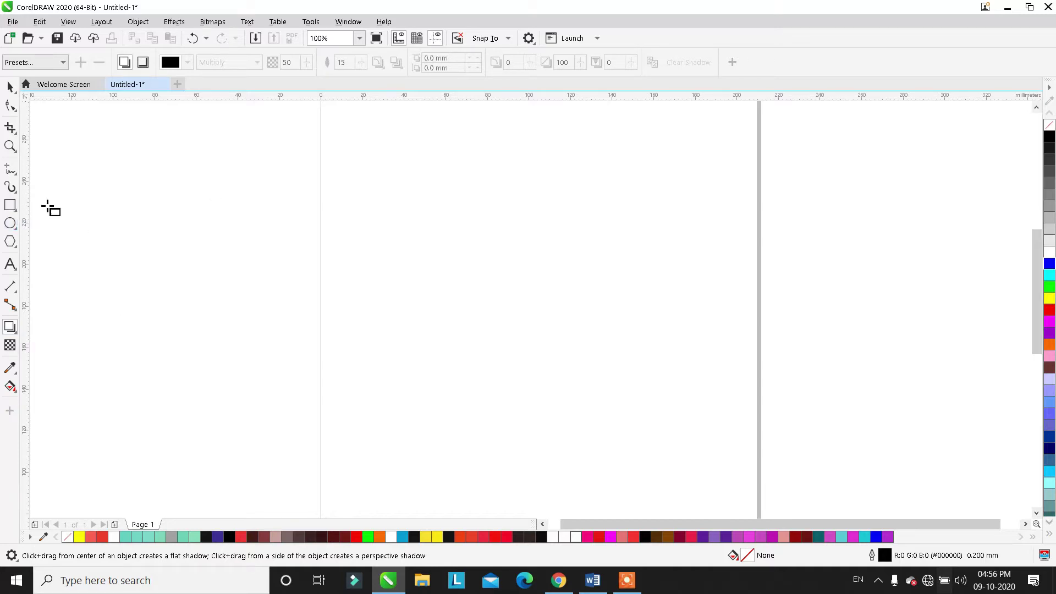
left_click(10, 204)
left_click_drag(84, 188, 173, 266)
left_click(10, 223)
left_click_drag(96, 297, 165, 371)
Fill the rectangle with sky blue and set its outline width to None
left_click(11, 87)
left_click(122, 267)
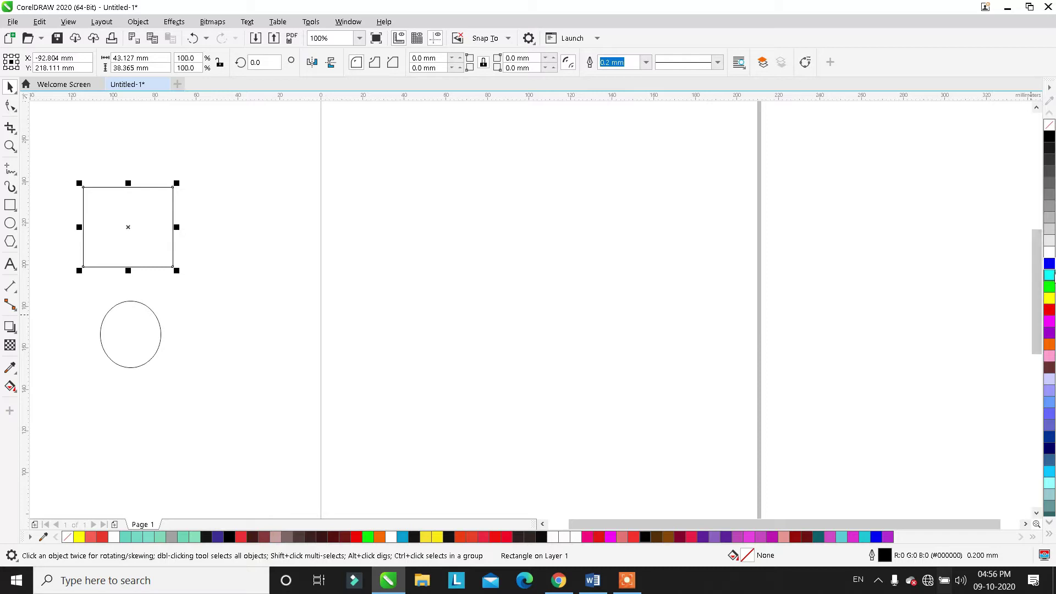
left_click(1050, 472)
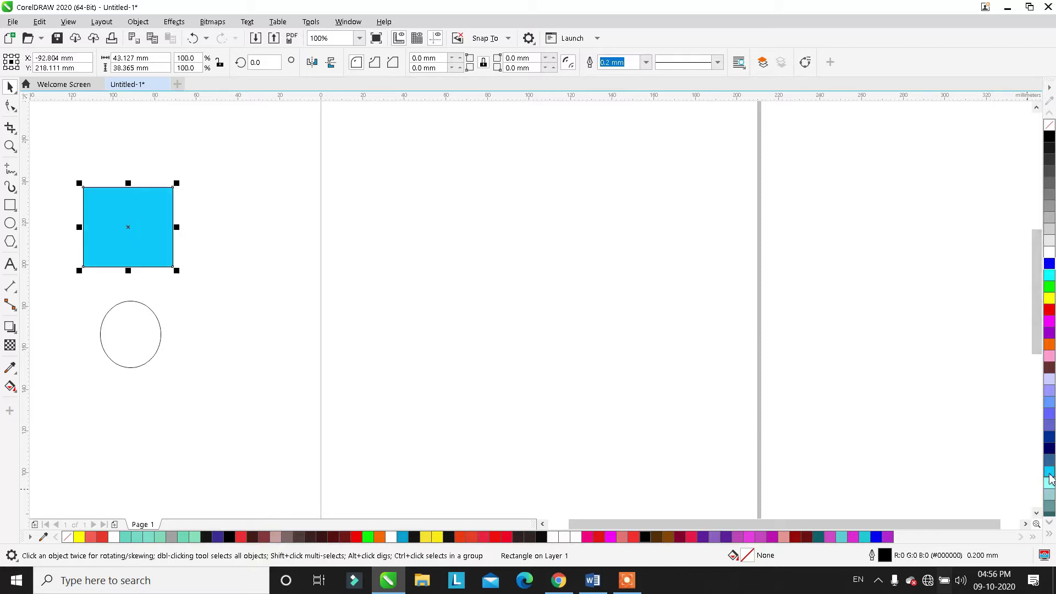
left_click(646, 62)
left_click(611, 81)
Fill the ellipse with red and shift it slightly down and to the left
left_click(150, 332)
left_click(160, 327)
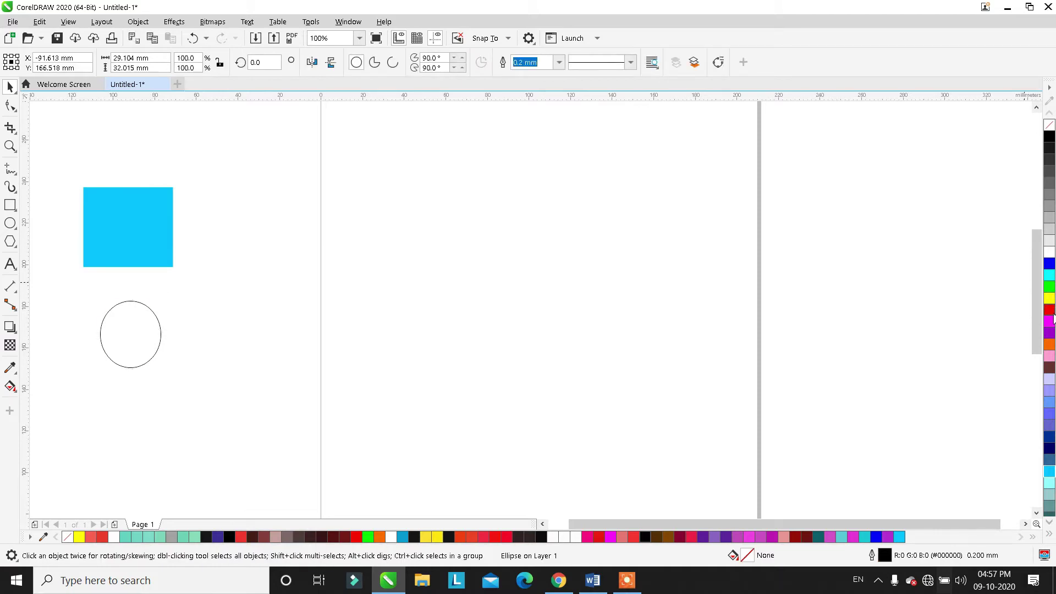
left_click(1050, 310)
mouse_move(132, 336)
left_mouse_down()
mouse_move(378, 286)
mouse_move(427, 294)
mouse_move(123, 340)
left_mouse_up()
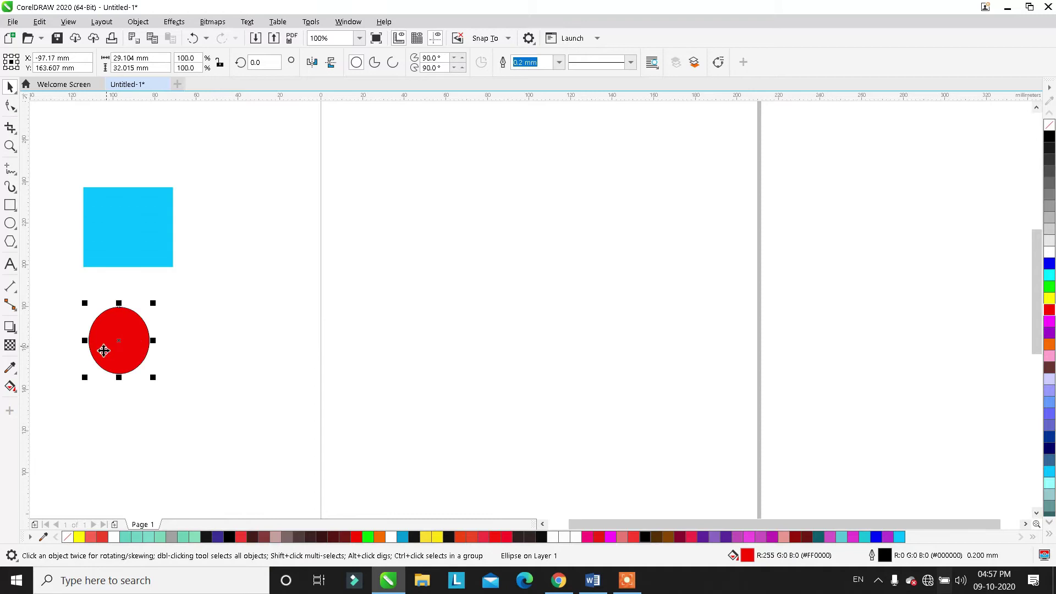
Apply a block shadow to the red ellipse towards its lower right, about 21.7 mm deep at about 323°
scroll(101, 357, "up", 2)
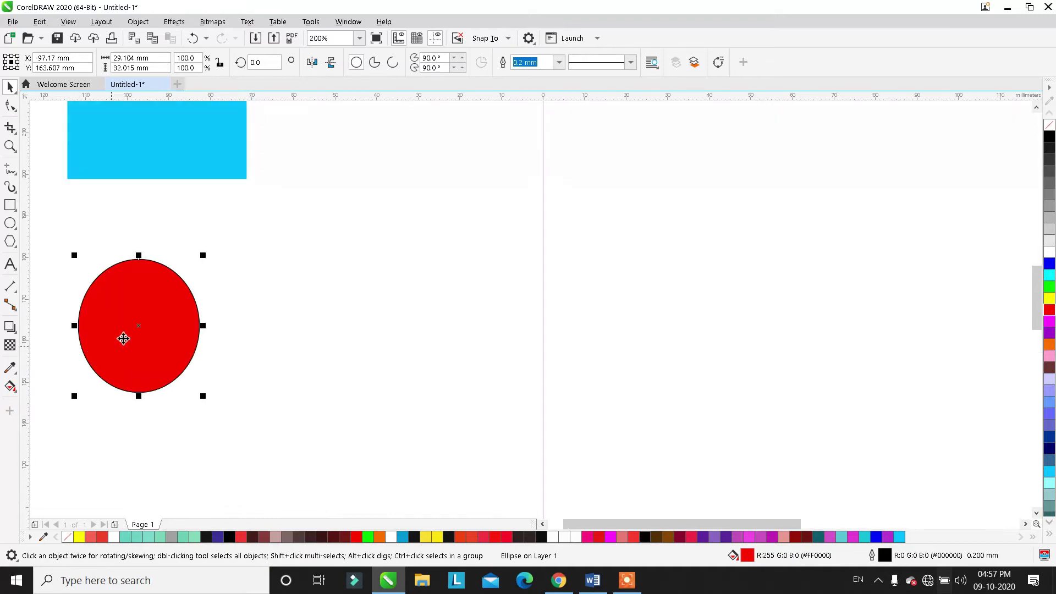
left_click(10, 327)
left_click(12, 329)
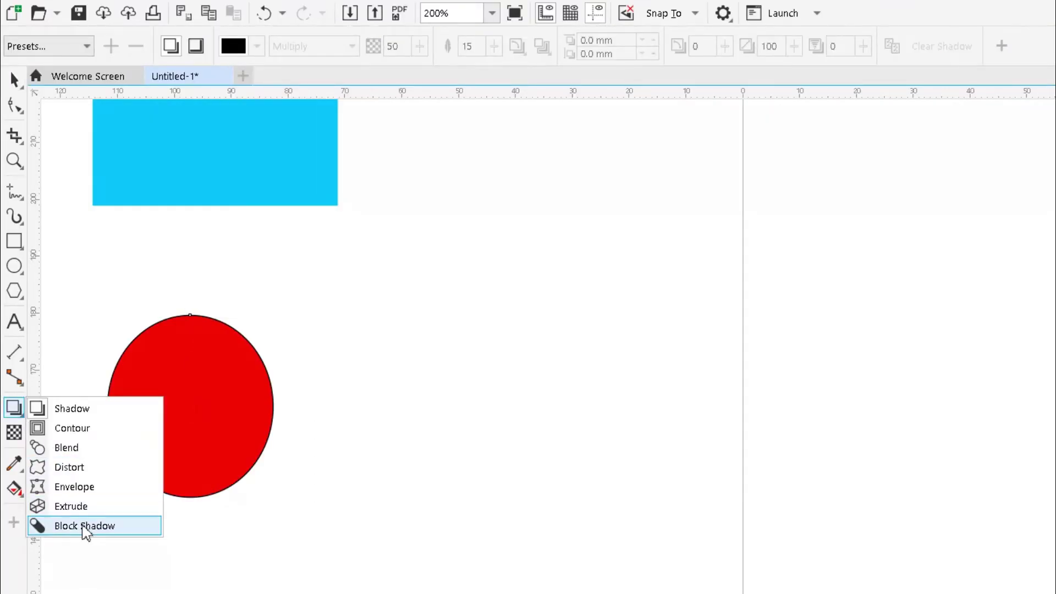
left_click(82, 526)
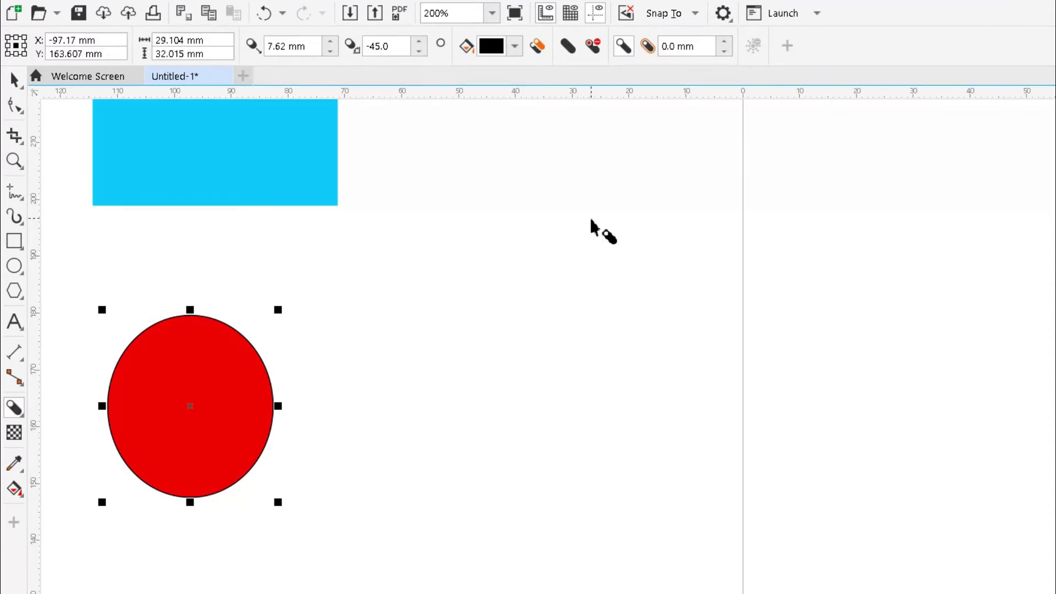
left_click(12, 82)
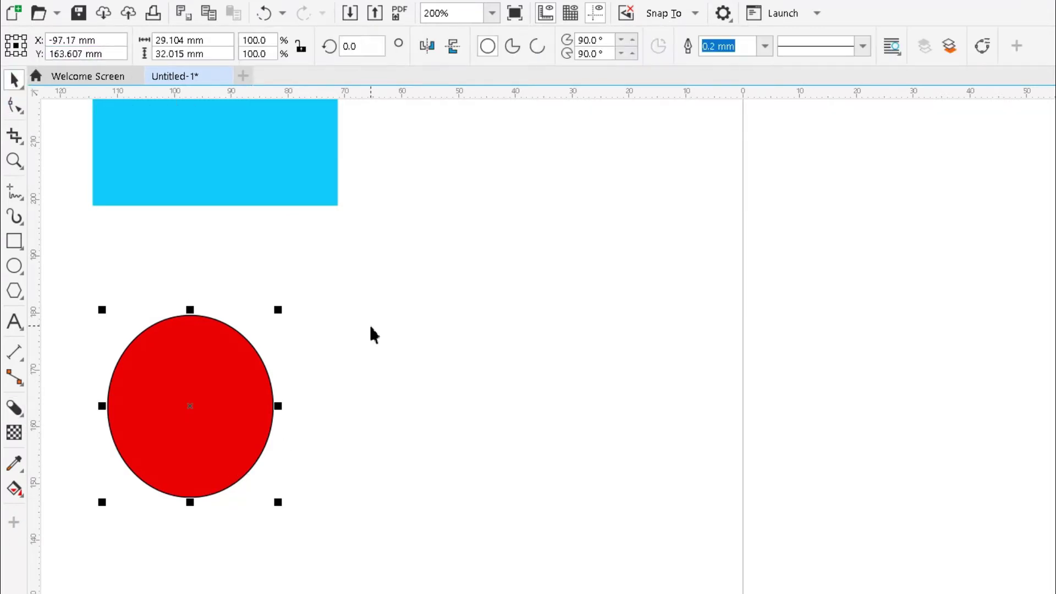
left_click(371, 335)
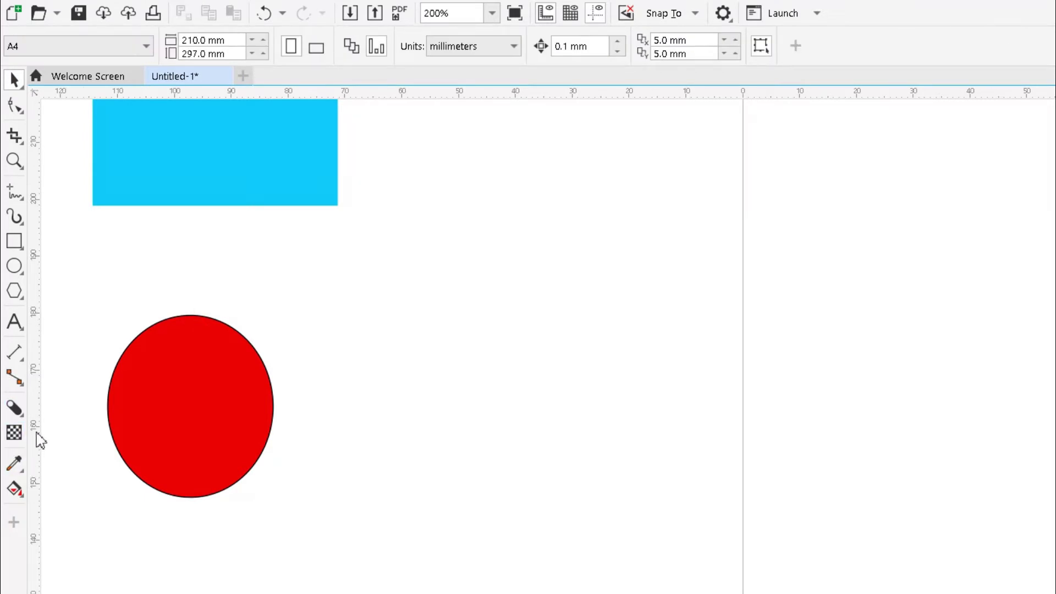
left_click(14, 407)
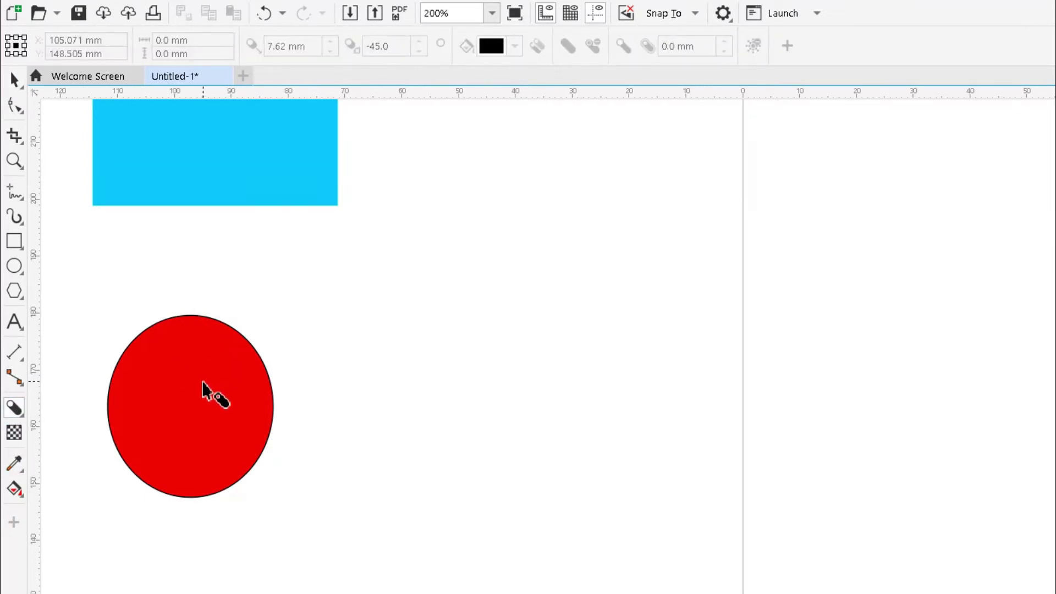
left_click_drag(193, 401, 290, 486)
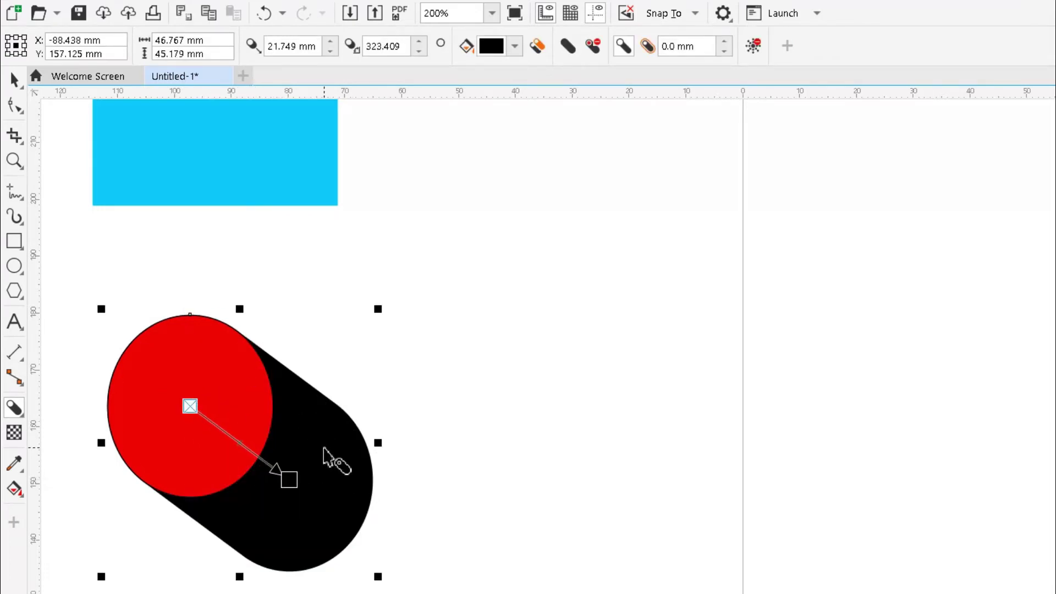
Redirect the ellipse's block shadow to its upper left, about 25.5 mm deep at about 153°
left_click_drag(295, 483, 70, 247)
scroll(314, 385, "down", 2)
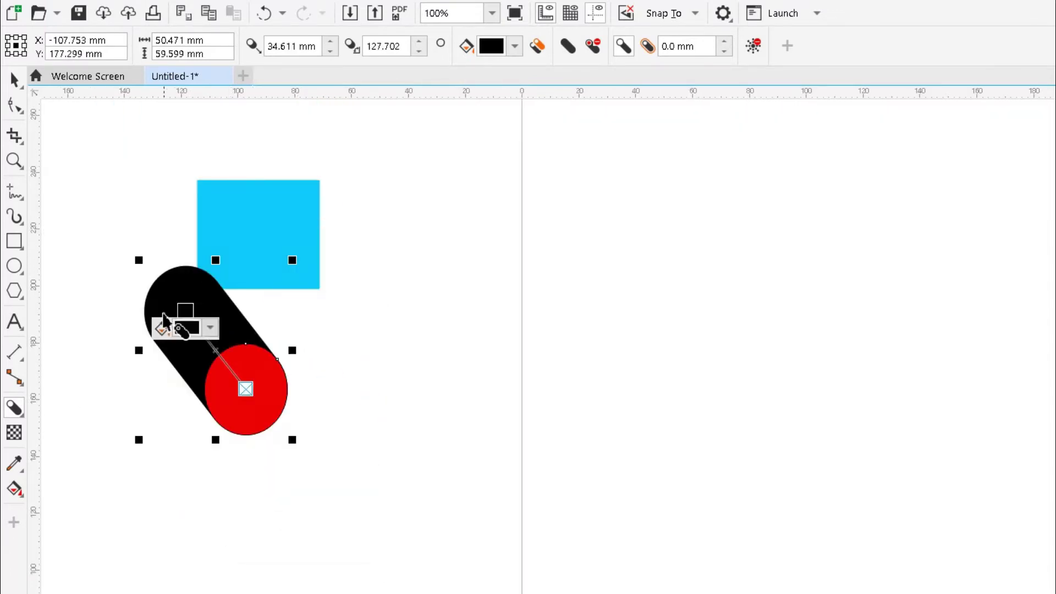
scroll(164, 321, "up", 2)
left_click_drag(213, 313, 147, 373)
scroll(245, 427, "up", 4)
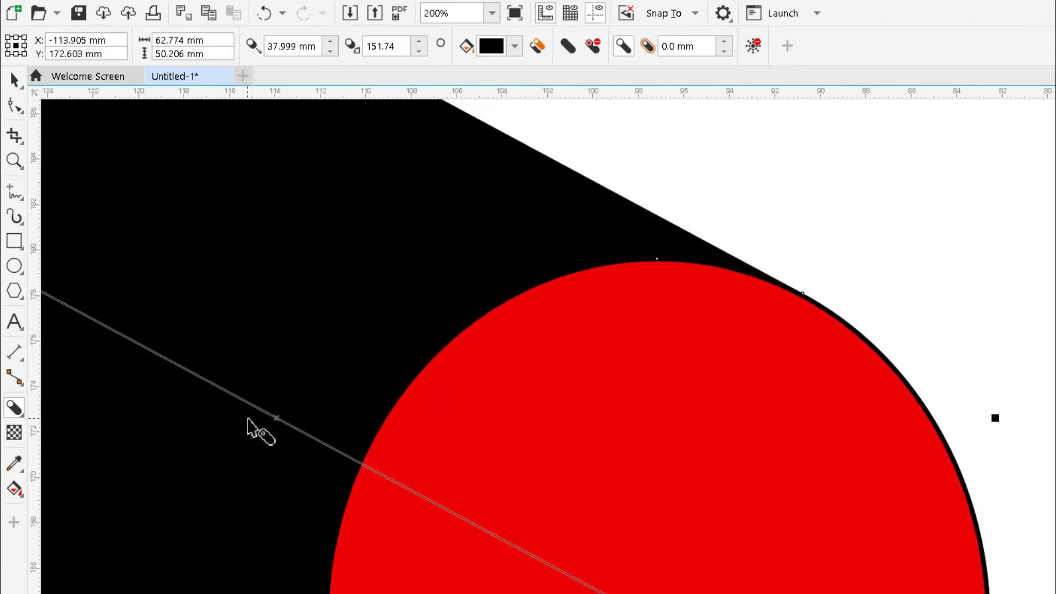
left_click_drag(277, 418, 418, 486)
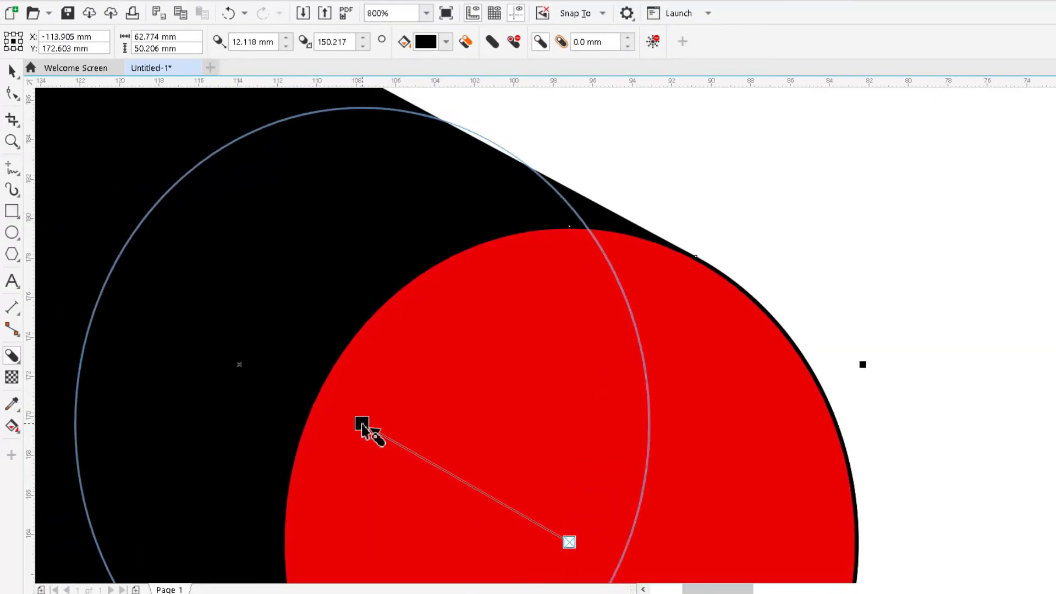
left_click_drag(363, 427, 230, 367)
scroll(302, 372, "down", 2)
scroll(319, 380, "up", 1)
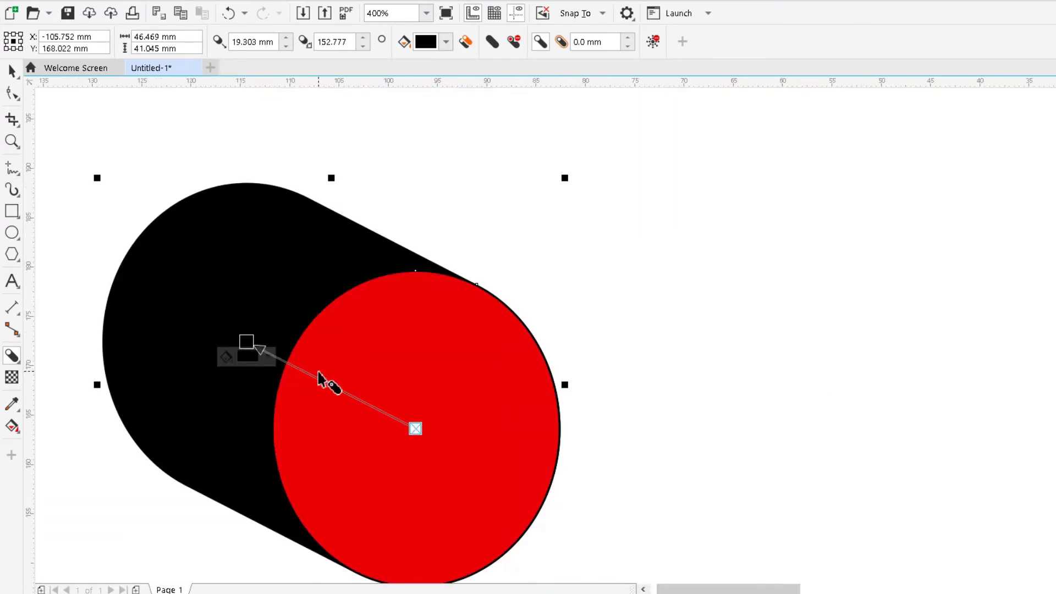
left_click_drag(349, 401, 194, 324)
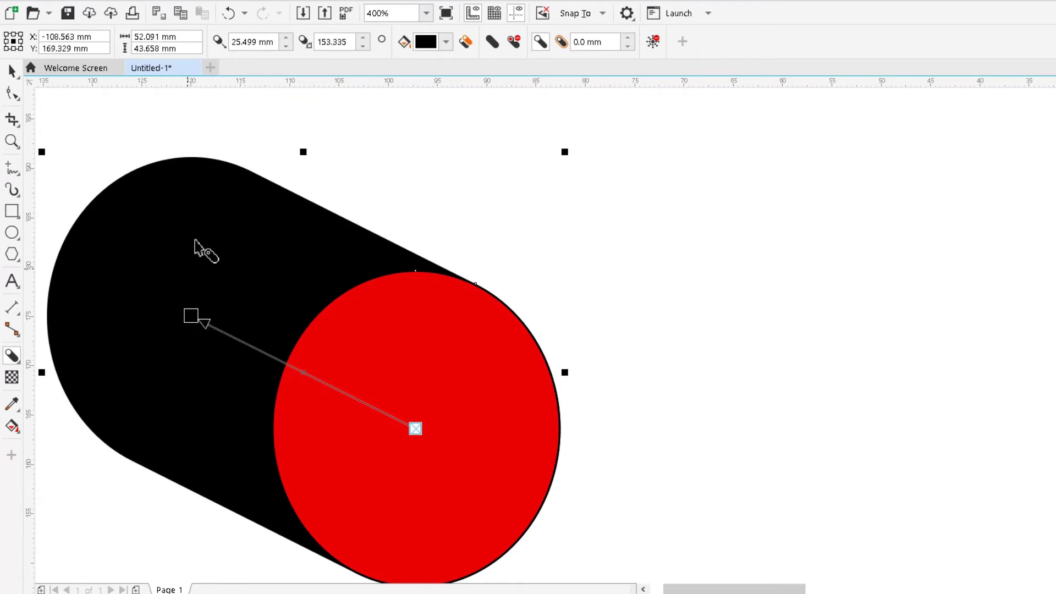
Switch the block shadow's colour model to HSB and colour the shadow dark blue with H 211, S 88, B 53
left_click(447, 43)
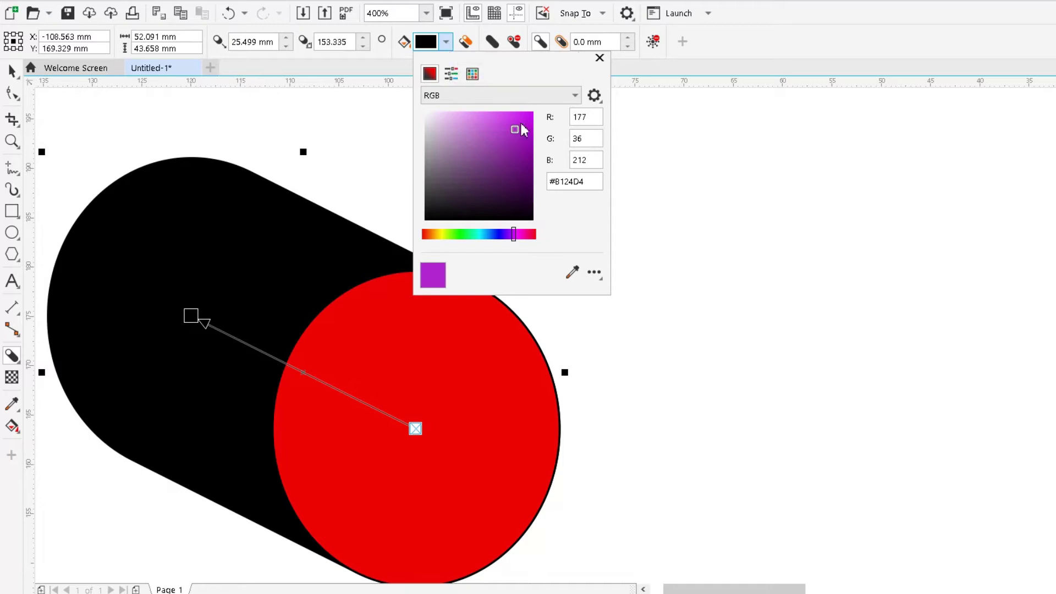
left_click(522, 118)
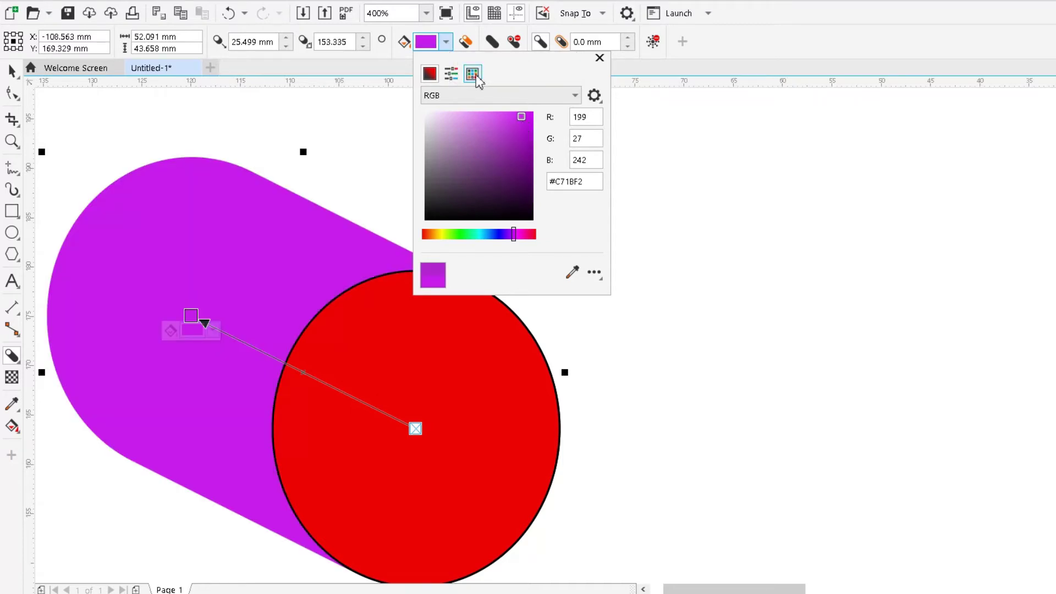
left_click(478, 96)
left_click(468, 154)
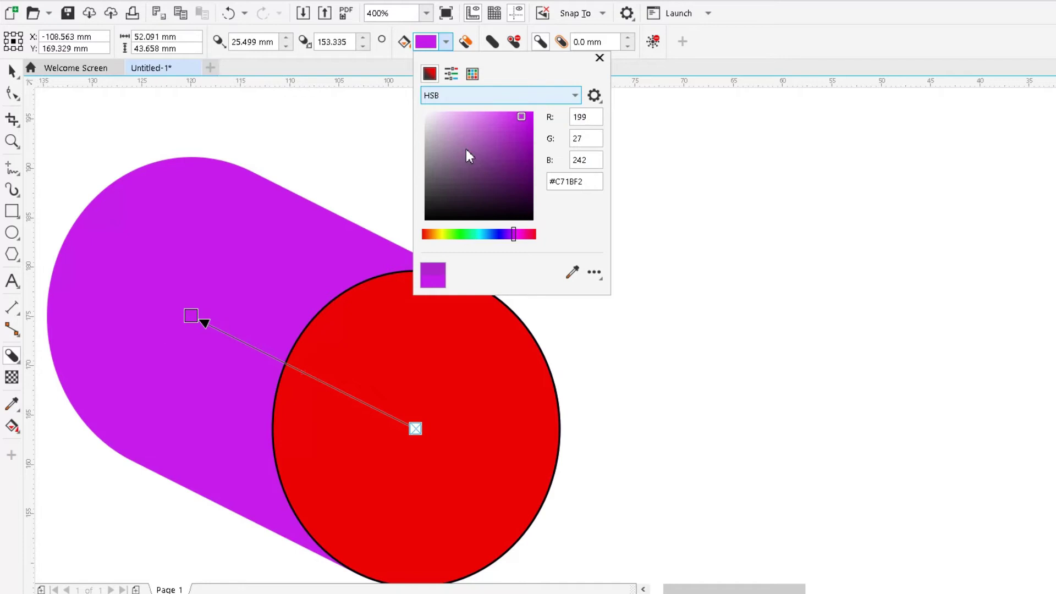
left_click(521, 162)
left_click(489, 234)
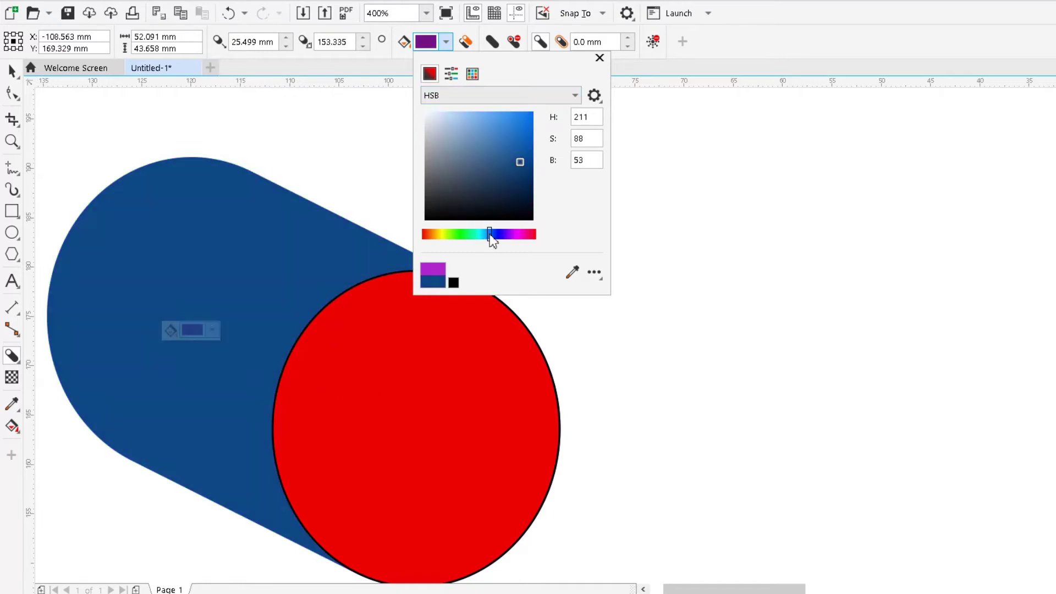
Fill the ellipse with yellow, set its outline width to None and move it up together with its shadow
left_click(11, 71)
left_click(1050, 299)
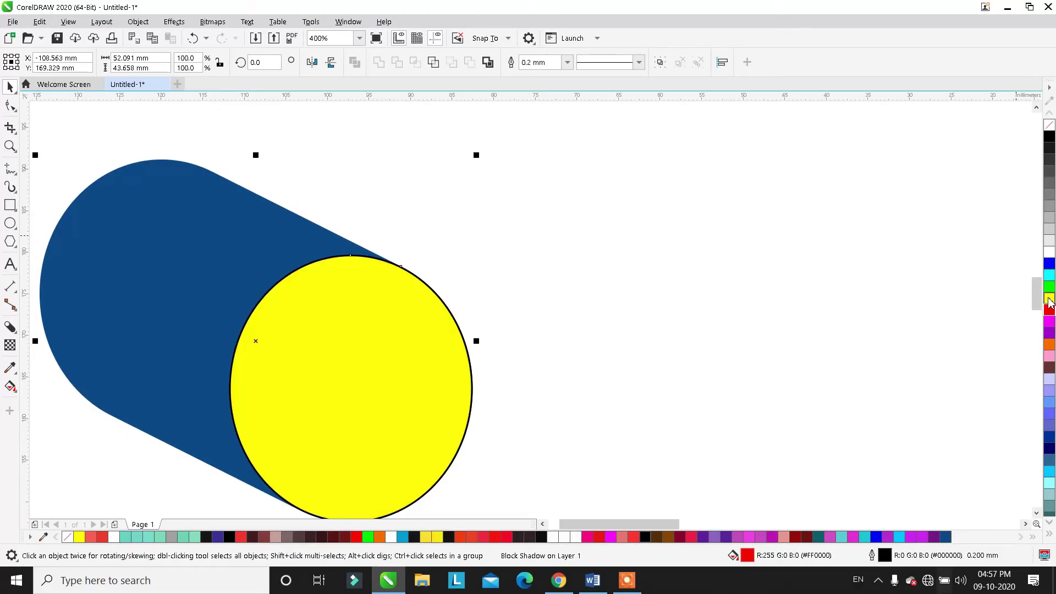
left_click(567, 63)
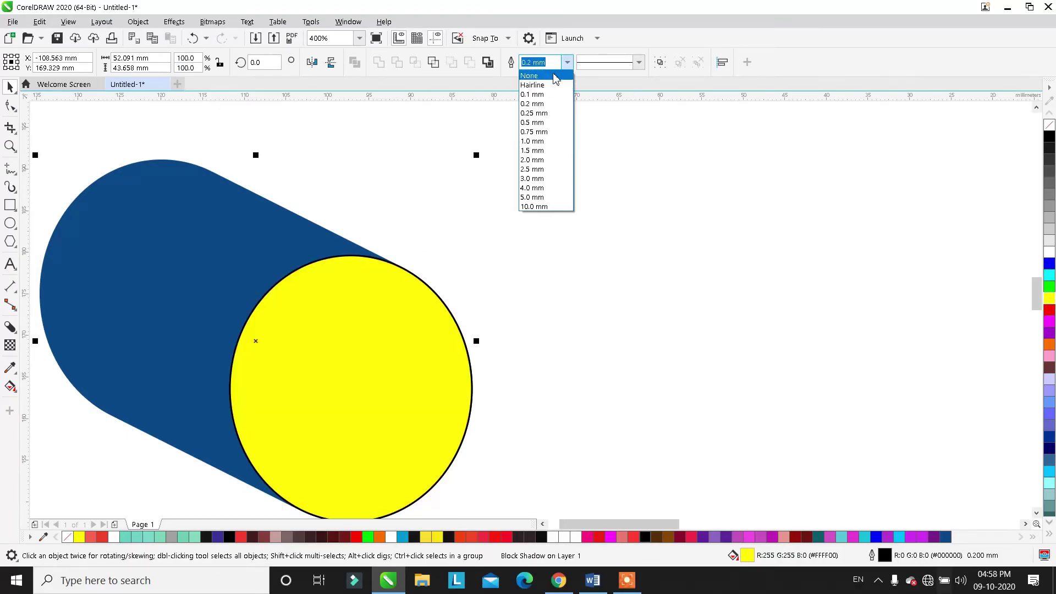
left_click(531, 72)
left_click_drag(370, 382, 361, 316)
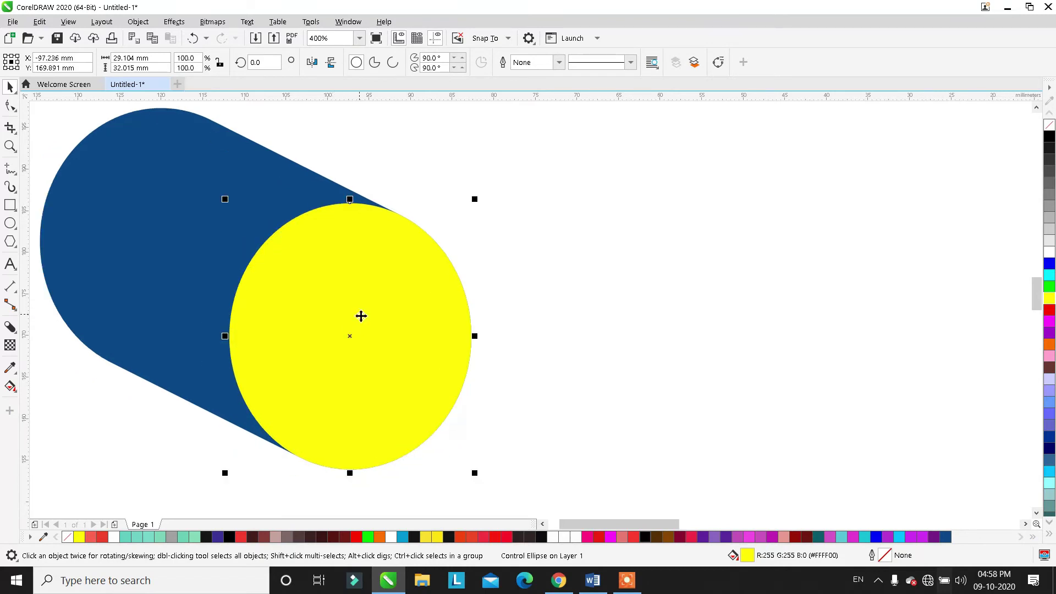
Swing the block shadow over to the right of the yellow ellipse, about 23.4 mm deep at about 15.6°
left_click(12, 331)
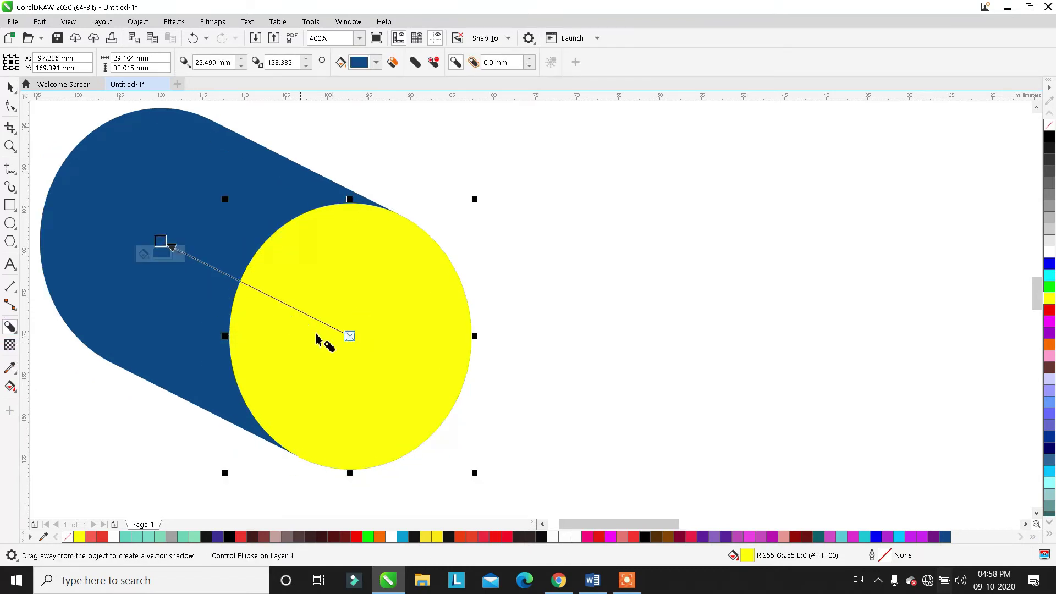
left_click_drag(353, 340, 184, 220)
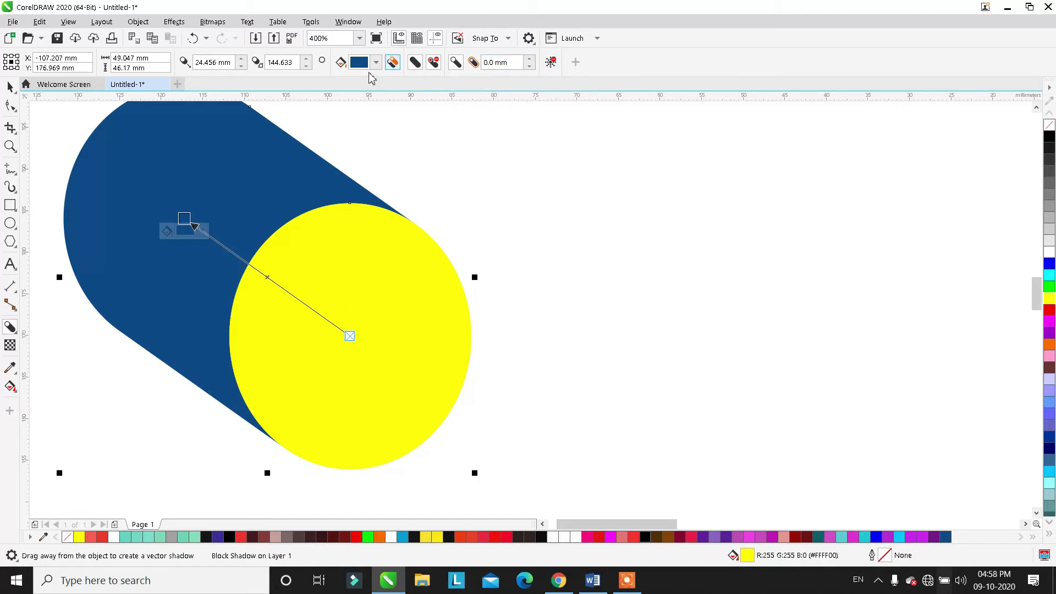
left_click(307, 59)
mouse_move(176, 238)
left_click_drag(176, 238, 538, 288)
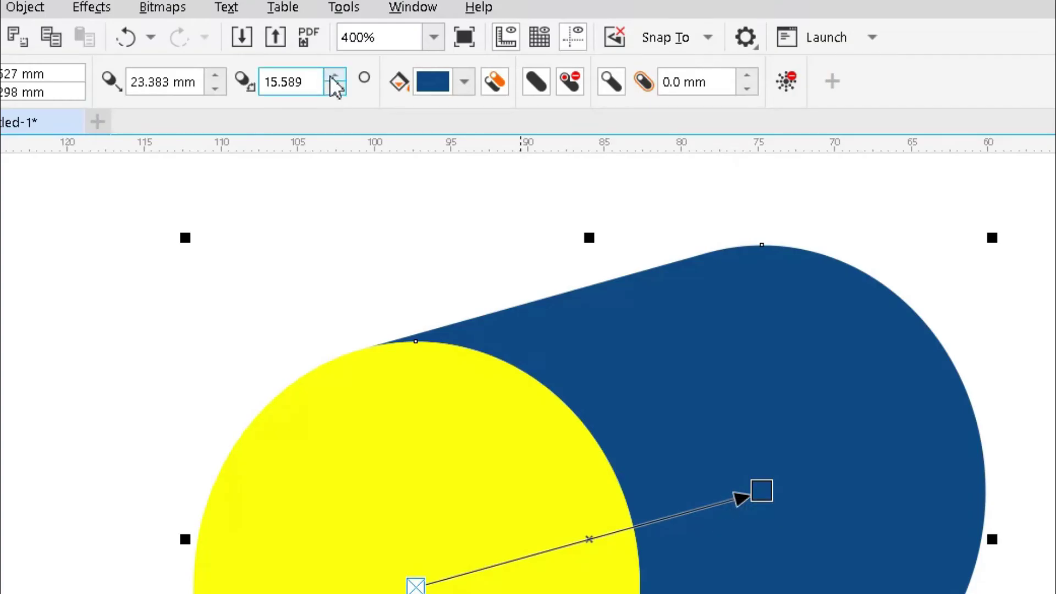
Adjust the block shadow's direction to 23.589° and its depth to 23.583 mm
left_click(335, 77)
left_click(334, 77)
left_click(335, 77)
left_click(334, 77)
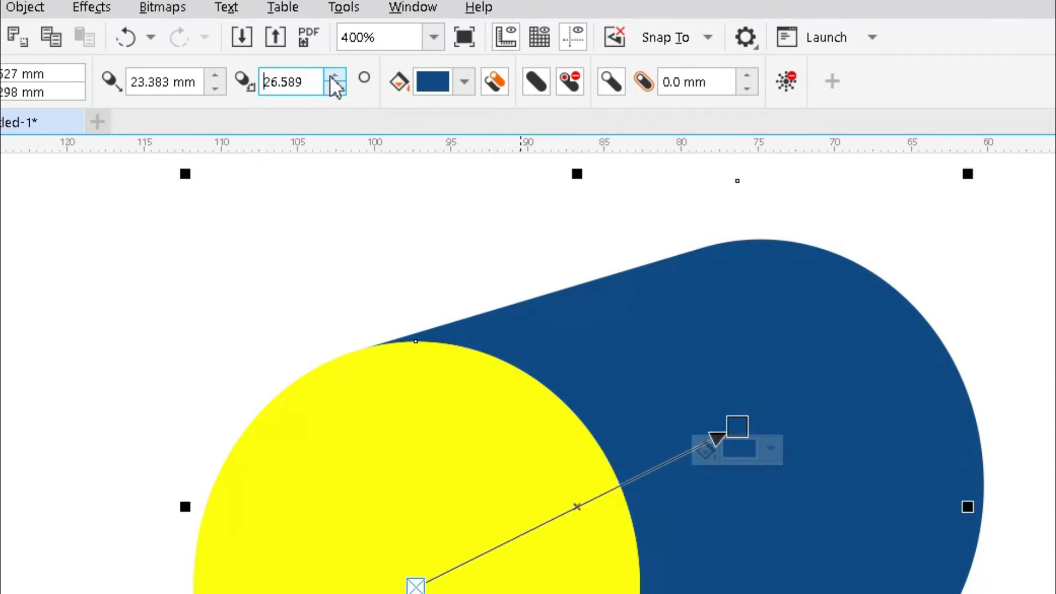
left_click(334, 88)
left_click(335, 88)
left_click(215, 74)
left_click(216, 75)
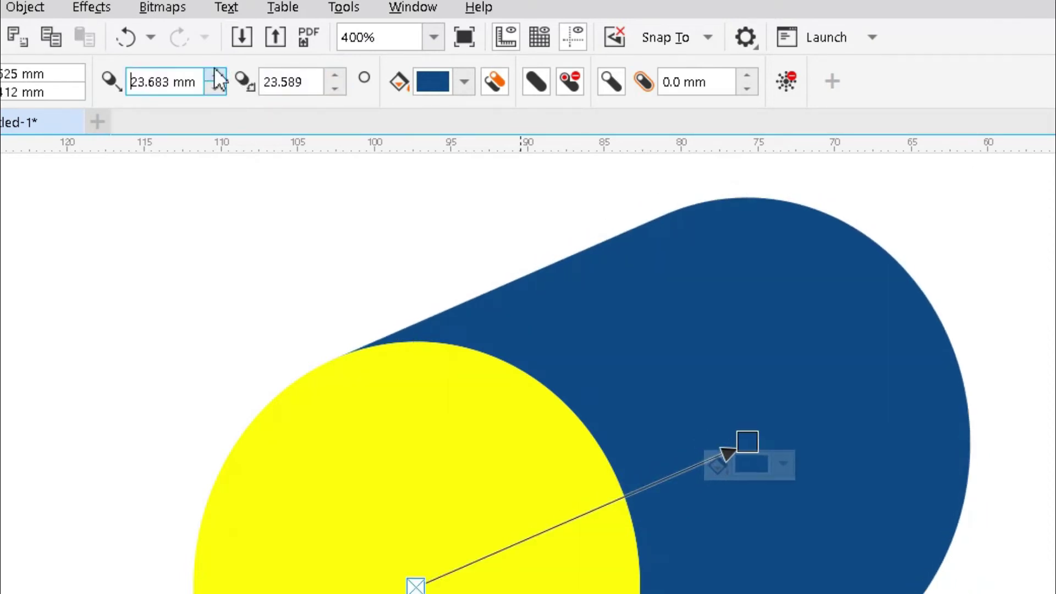
left_click(216, 75)
left_click(216, 88)
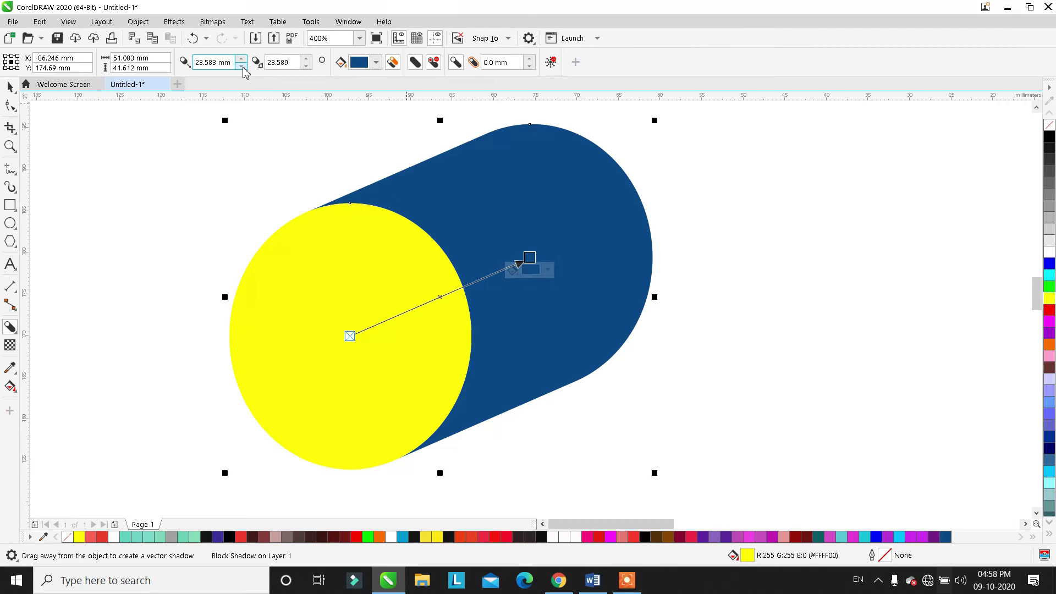
Turn the block shadow back to the ellipse's upper left, about 25.2 mm deep at about 145.6°
left_click_drag(447, 231, 177, 217)
scroll(324, 264, "down", 1)
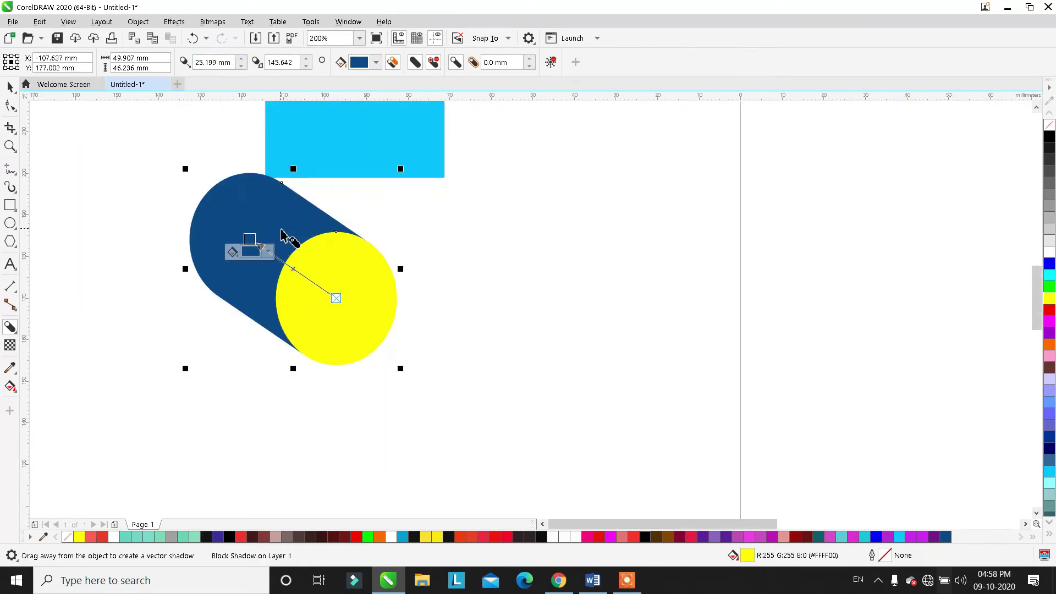
scroll(282, 233, "up", 1)
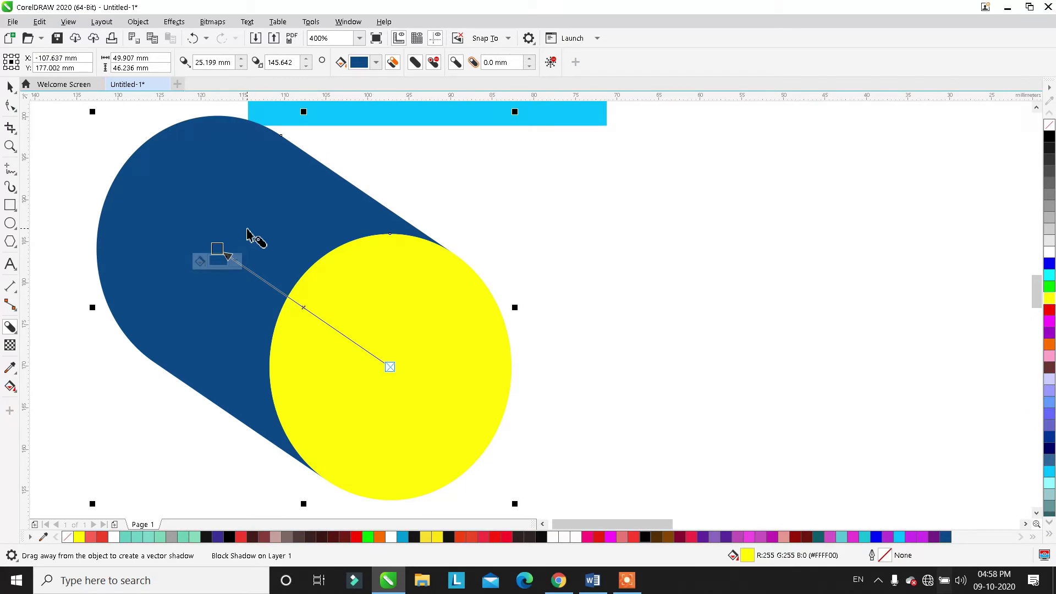
Move the blue rectangle to the left of the shadowed ellipse so the two objects no longer overlap
left_click(10, 87)
scroll(391, 357, "down", 1)
key("ctrl+z")
left_click_drag(228, 288, 235, 228)
Apply a black block shadow to the blue rectangle towards its upper left, about 27.3 mm deep at about 133°
left_click(16, 328)
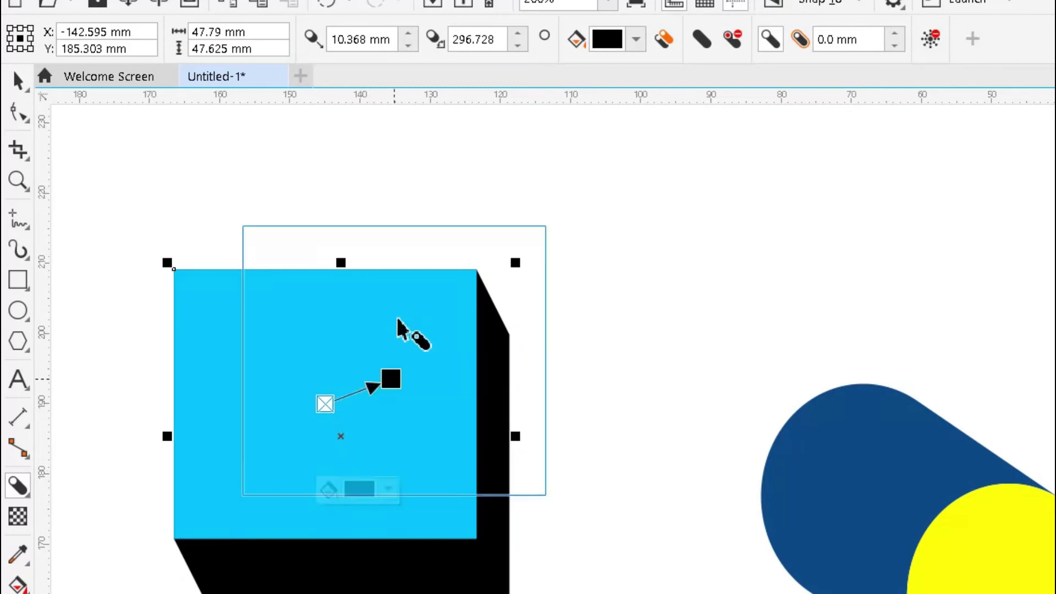
left_click_drag(399, 329, 195, 263)
scroll(396, 406, "down", 2)
scroll(324, 386, "up", 2)
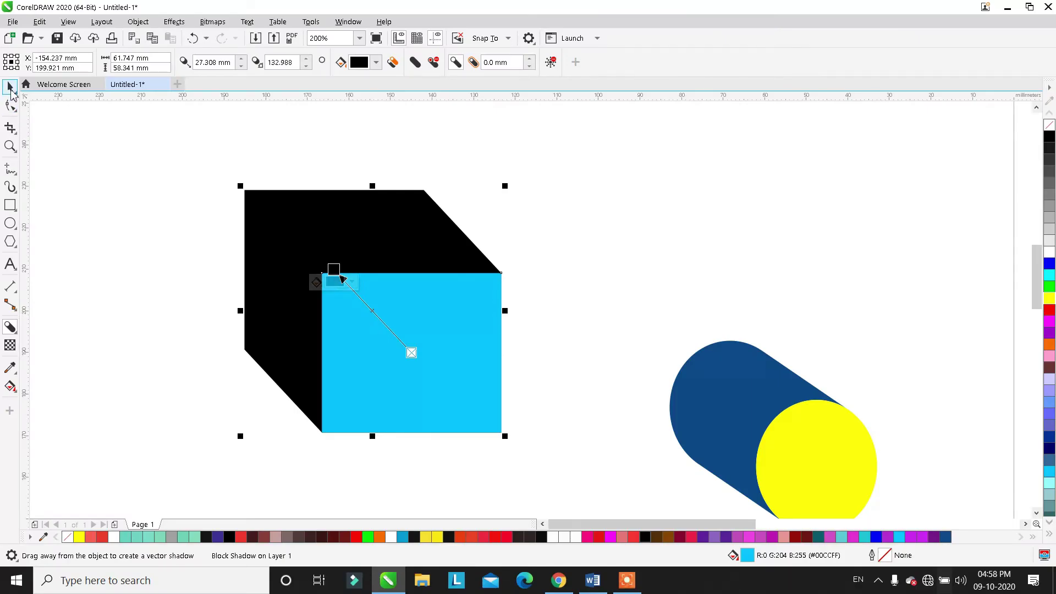
left_click(10, 87)
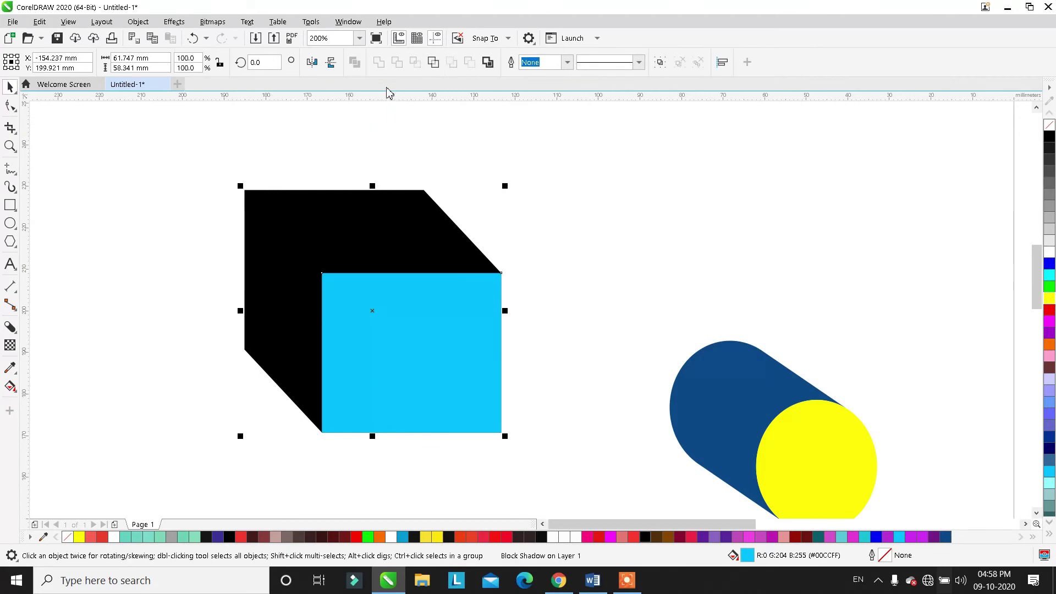
Recolour the rectangle's block shadow from the HSB colour field to a medium blue with hue 211, and deselect it
left_click(10, 327)
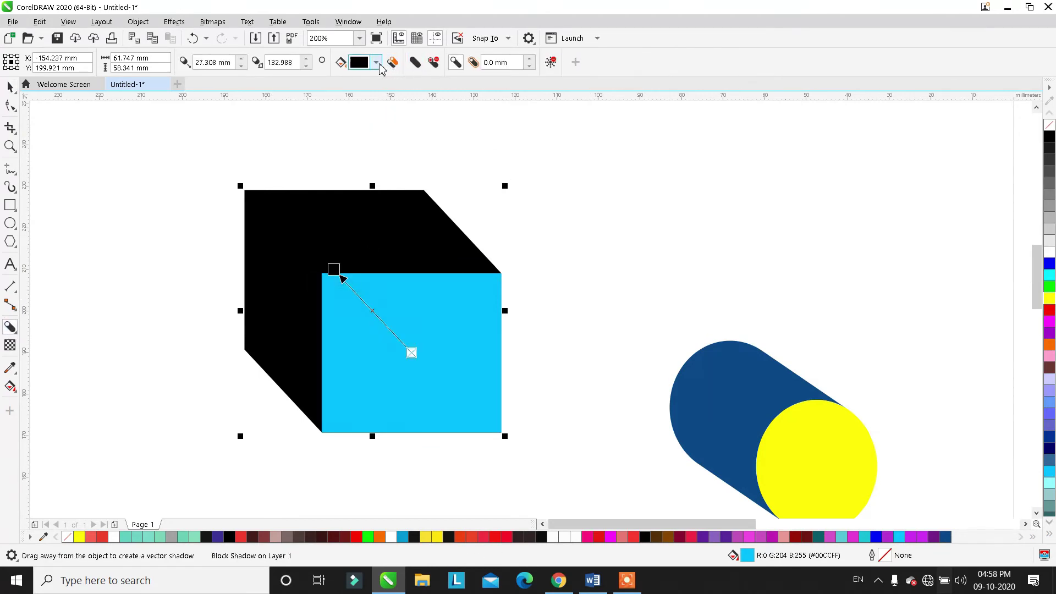
left_click(376, 63)
left_click(436, 132)
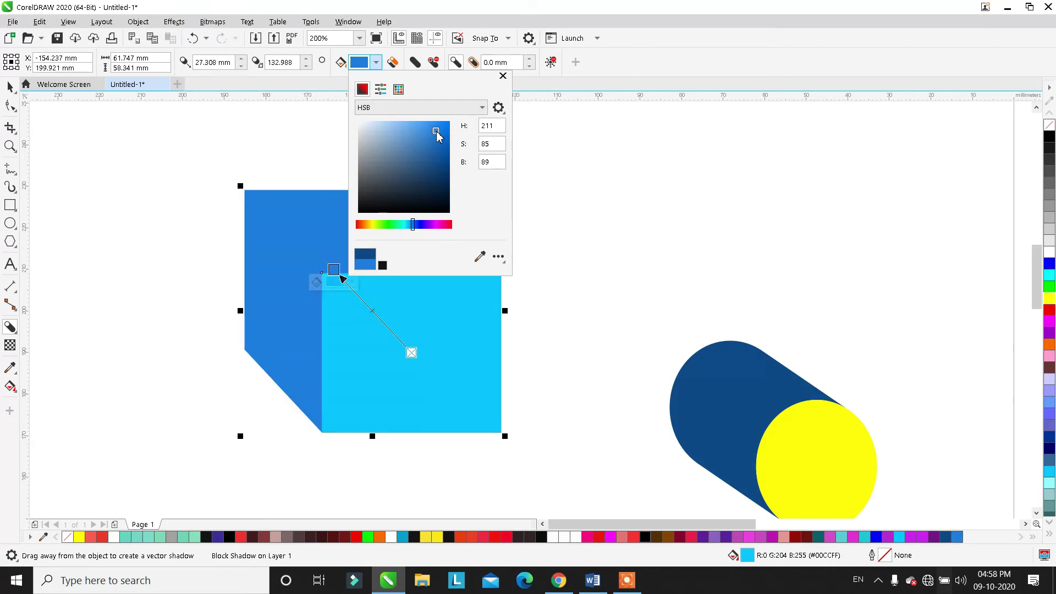
left_click_drag(439, 138, 436, 147)
left_click(63, 108)
left_click(119, 219)
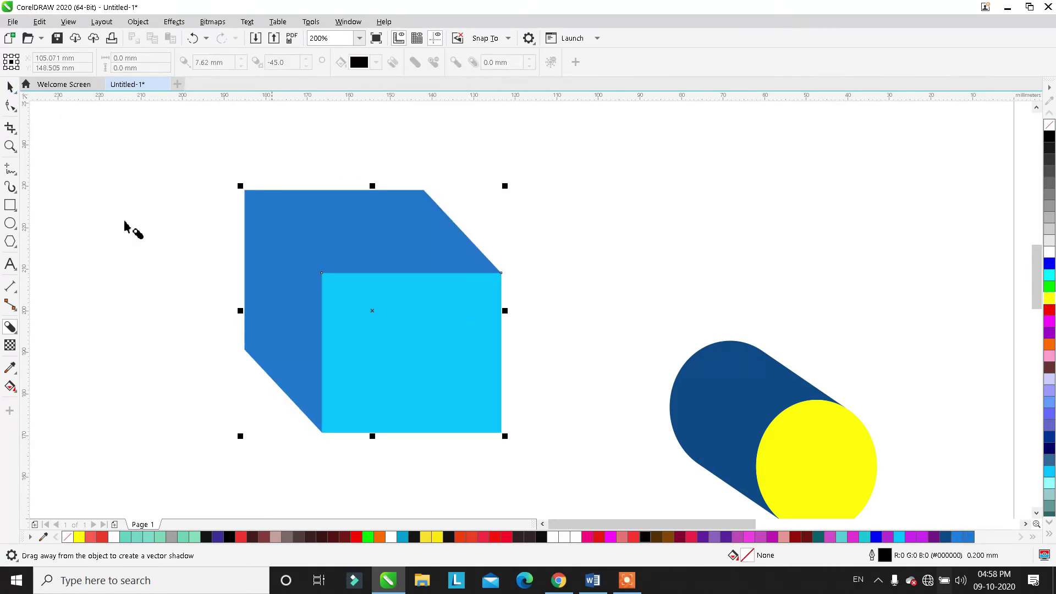
Move the shadowed rectangle about 26 mm to the left, farther from the shadowed ellipse
left_click(9, 87)
left_click(370, 283)
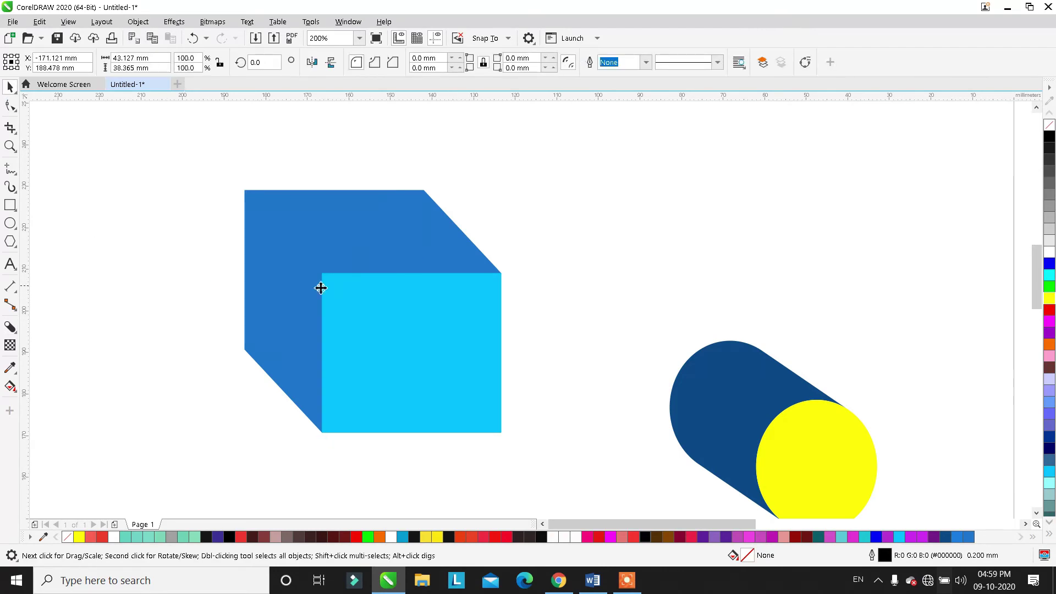
left_click_drag(458, 308, 350, 315)
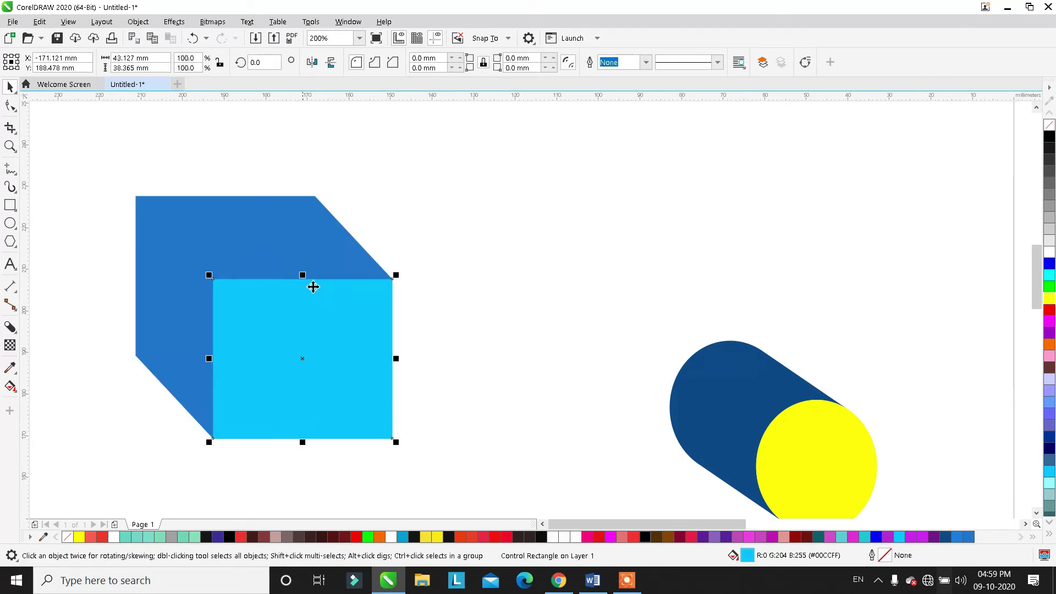
left_click(10, 327)
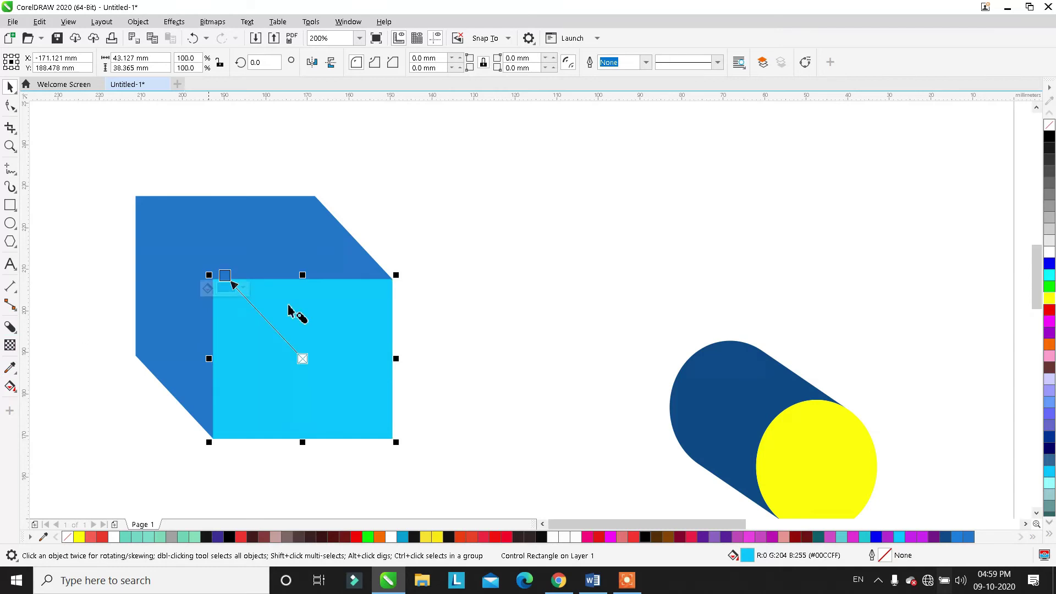
left_click(17, 334)
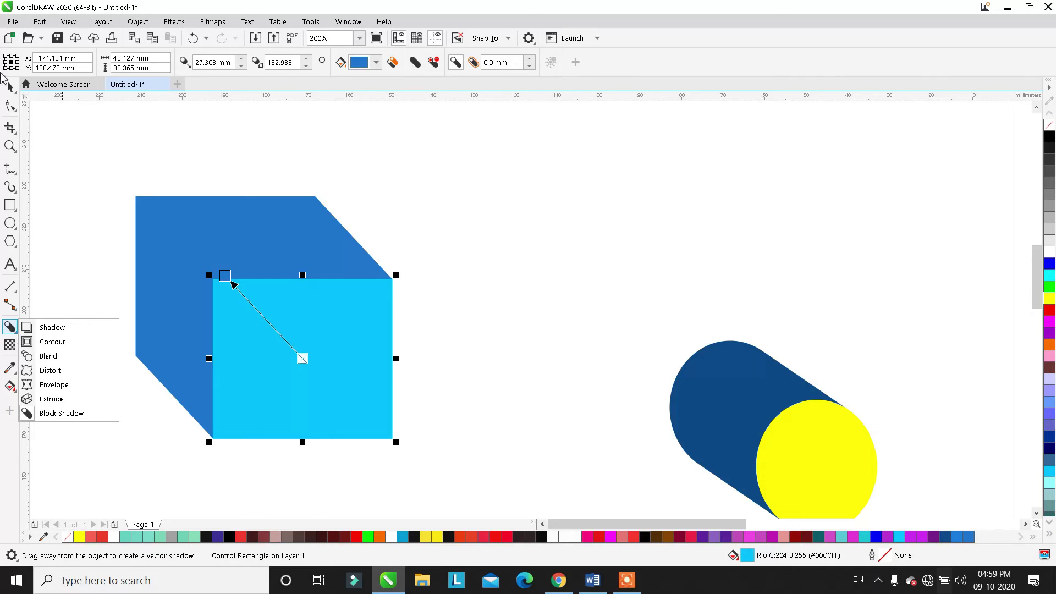
key("space")
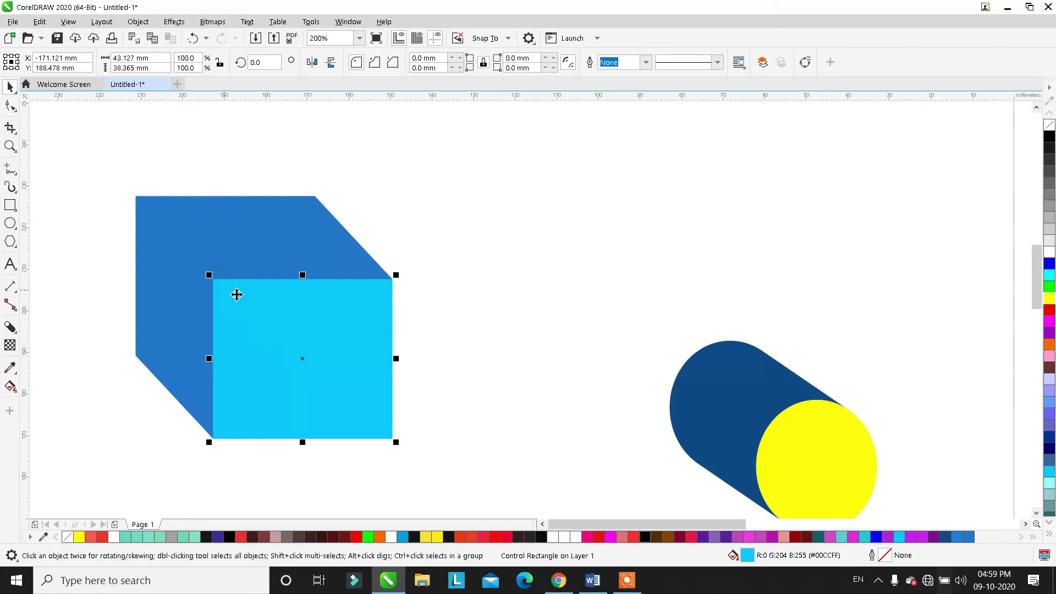
Add the 24 pt Arial text "corel draw" well to the left of the shadowed rectangle and fill it light blue (#00CCFF)
left_click(15, 441)
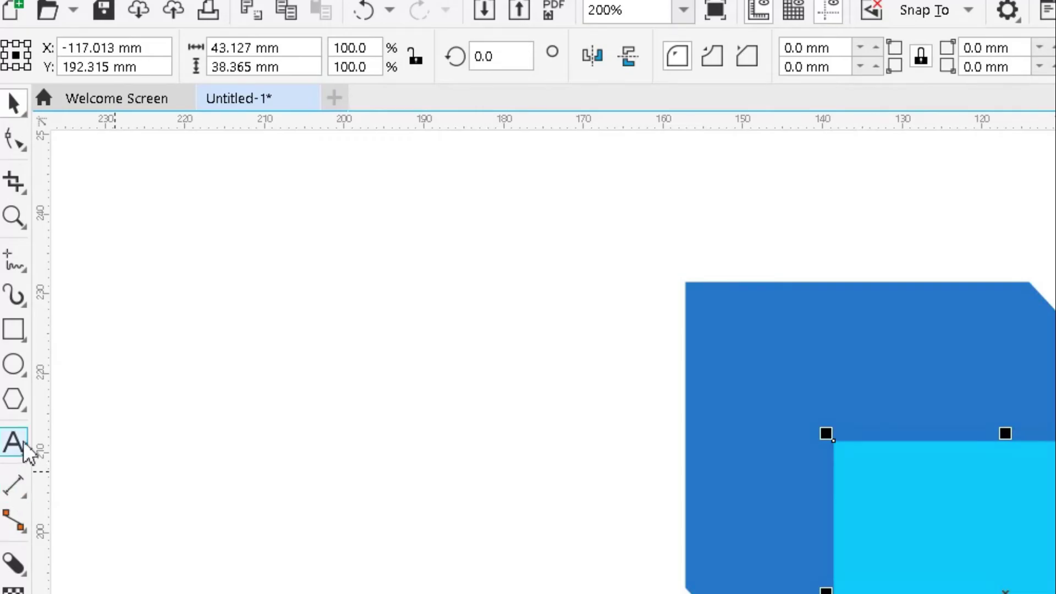
left_click(314, 437)
type("co")
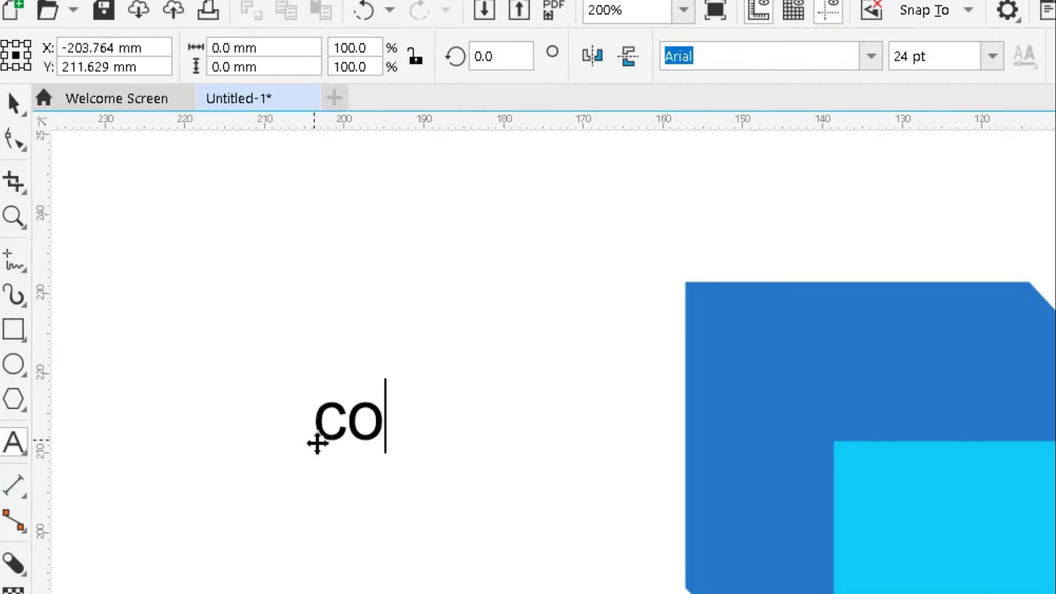
type("rel ")
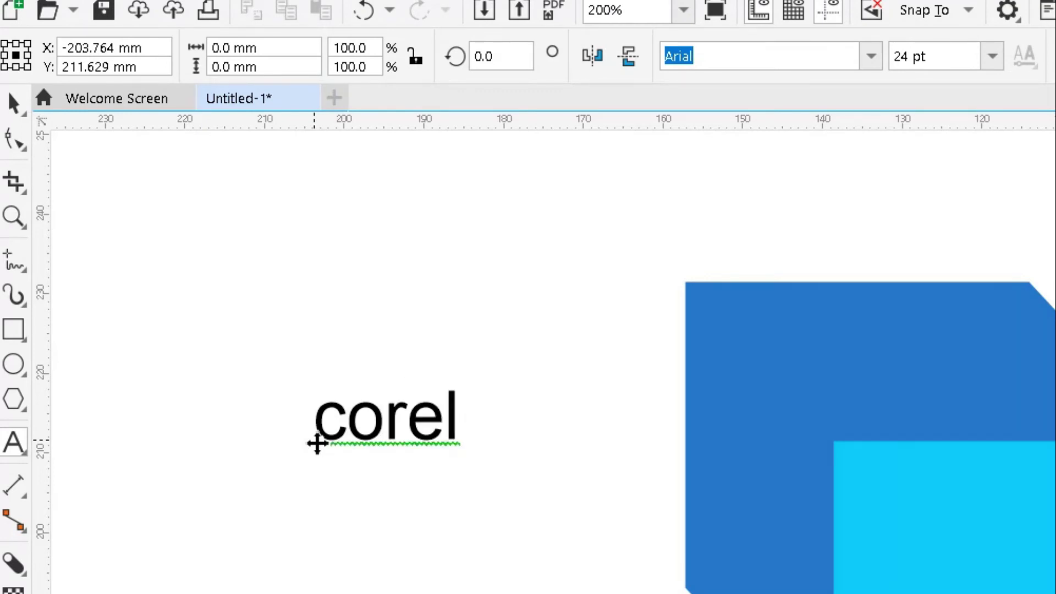
type("draw")
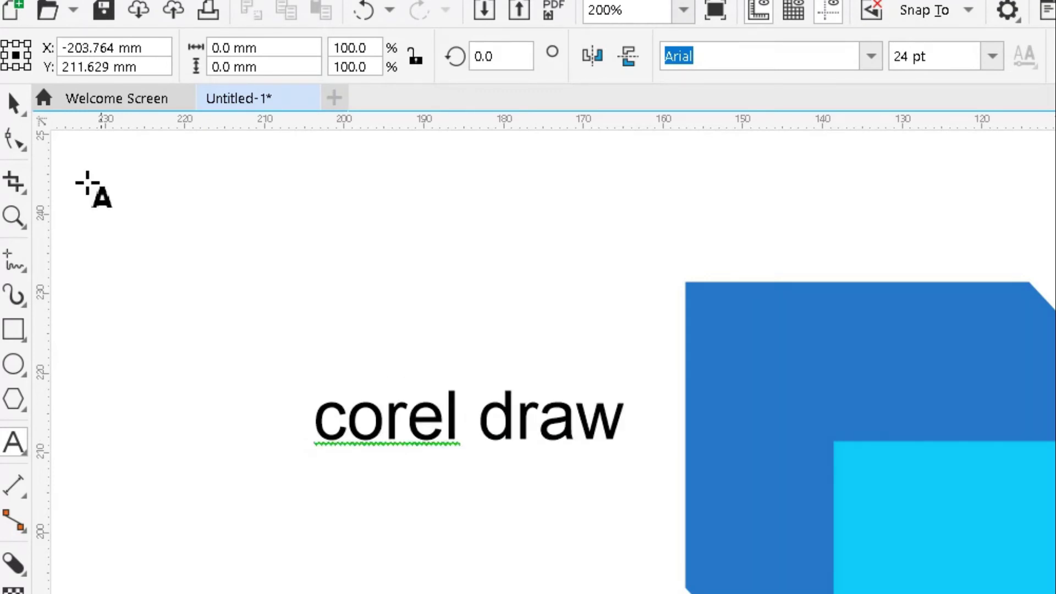
left_click(14, 103)
left_click_drag(495, 418, 377, 393)
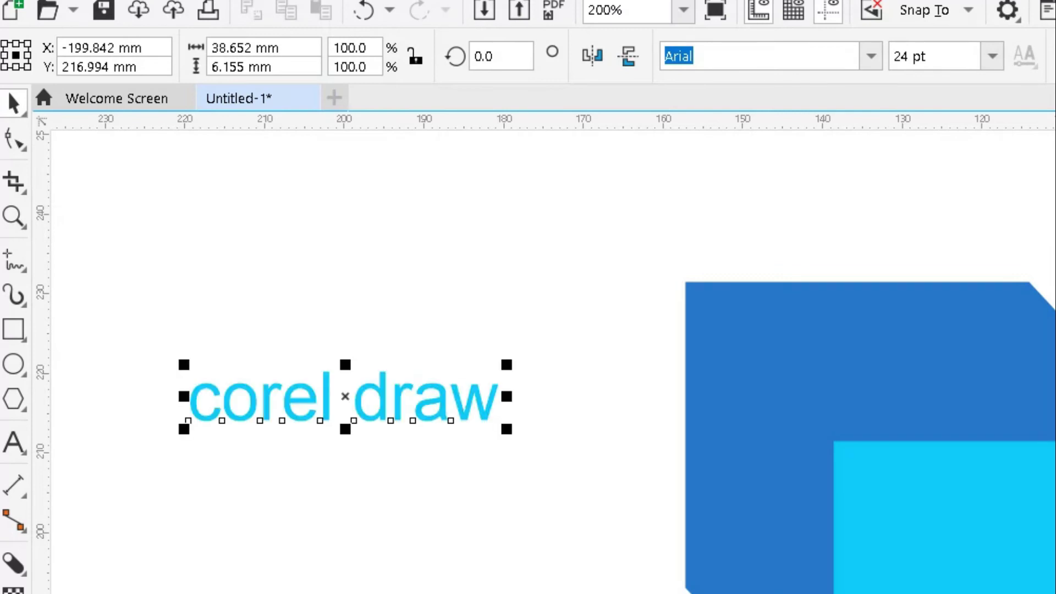
Give the "corel draw" text a block shadow towards its left, about 4.6 mm deep at about 172.7°
left_click(14, 564)
left_click_drag(351, 380, 164, 417)
scroll(164, 417, "up", 2)
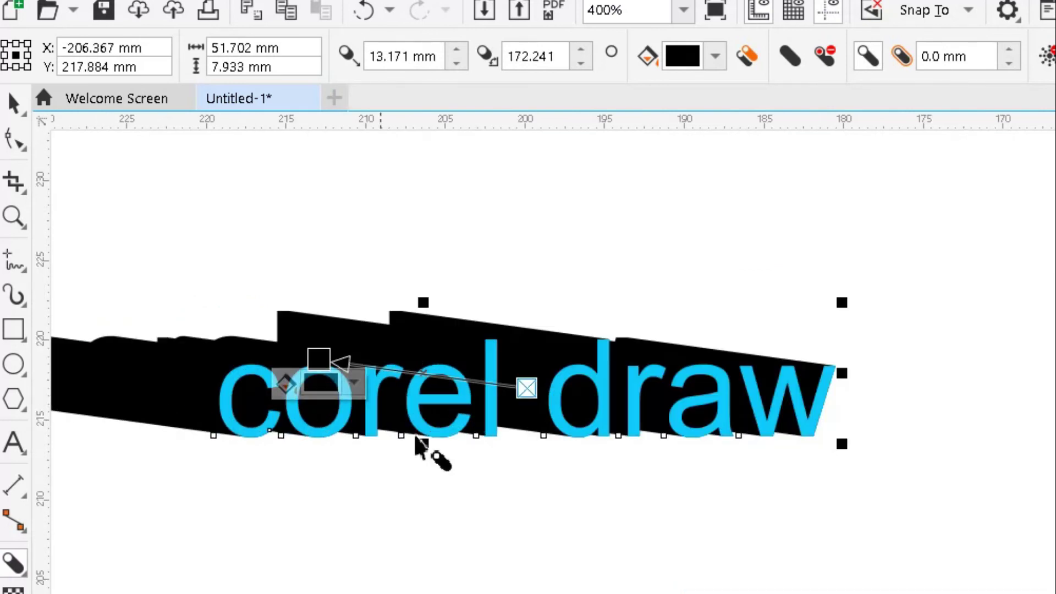
left_click_drag(322, 361, 473, 380)
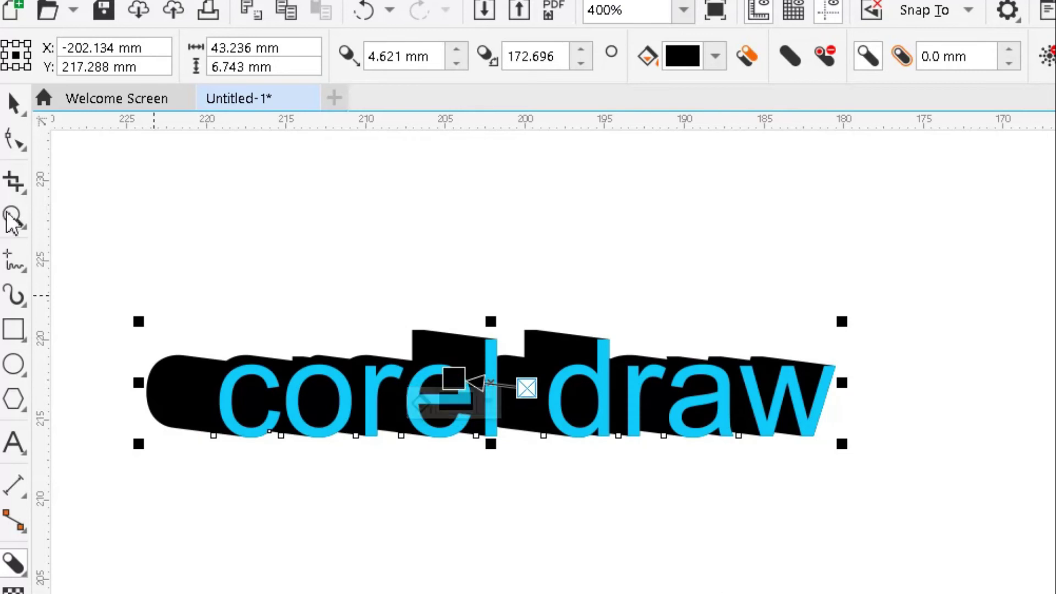
Set the text's block shadow colour to dark blue, HSB 211, 89, 62, and deselect the text
left_click(715, 57)
left_click_drag(830, 200, 836, 180)
mouse_move(835, 226)
left_mouse_down()
mouse_move(828, 274)
mouse_move(837, 235)
left_mouse_up()
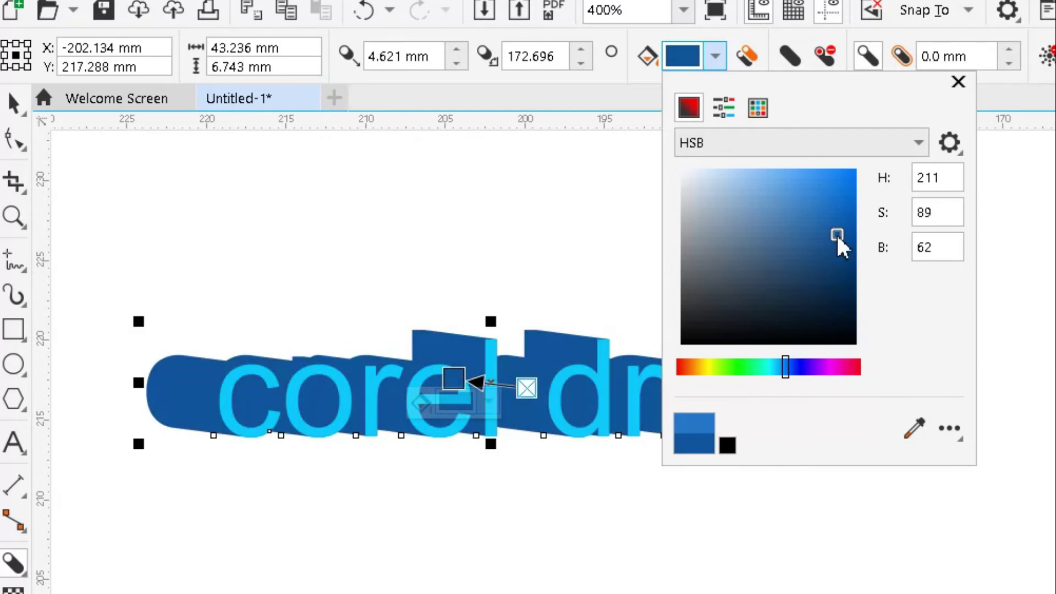
left_click(14, 103)
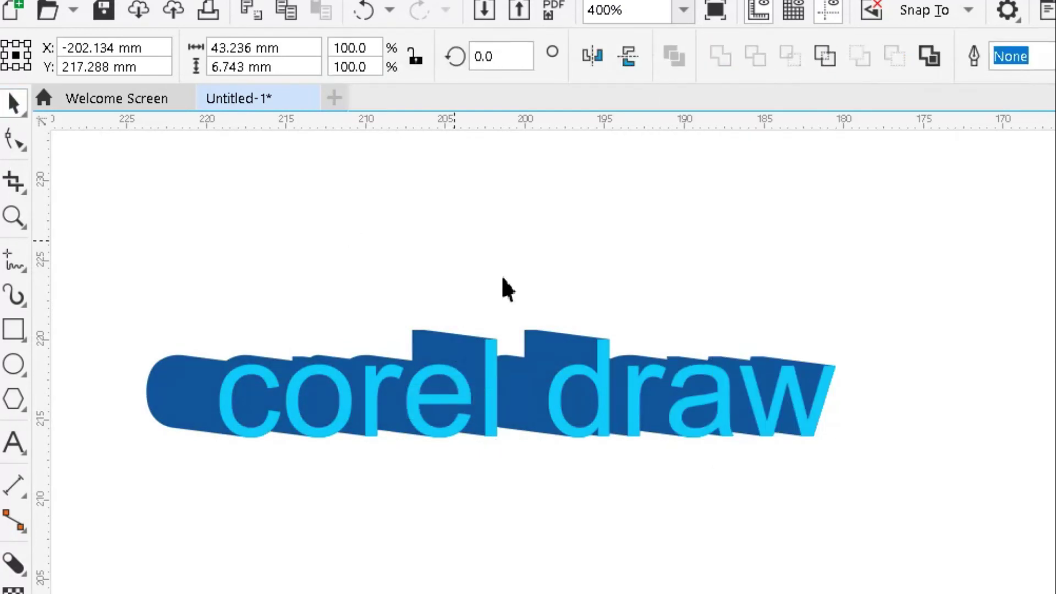
left_click(503, 288)
Move the shadowed text onto the upper face of the rectangle's block shadow
scroll(625, 401, "down", 1)
scroll(625, 401, "up", 2)
scroll(625, 401, "down", 2)
mouse_move(326, 242)
left_mouse_down()
mouse_move(622, 210)
mouse_move(699, 341)
left_mouse_up()
scroll(669, 300, "down", 1)
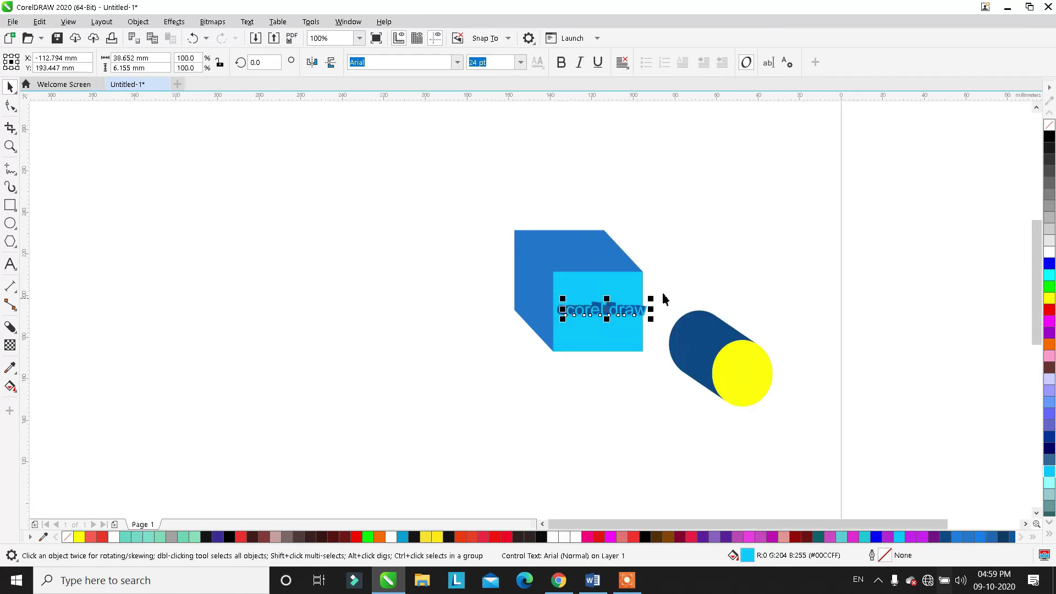
scroll(660, 292, "up", 1)
mouse_move(591, 335)
left_mouse_down()
mouse_move(511, 210)
mouse_move(550, 212)
left_mouse_up()
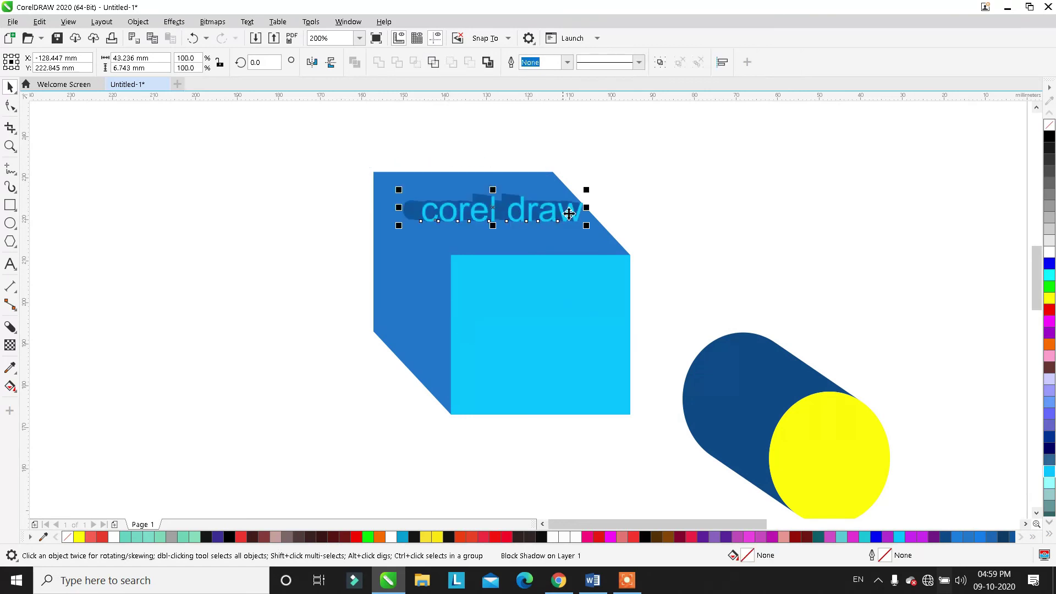
Move the shadowed rectangle left and bring the shadowed text and the yellow ellipse with its shadow over it
left_click_drag(523, 301, 287, 275)
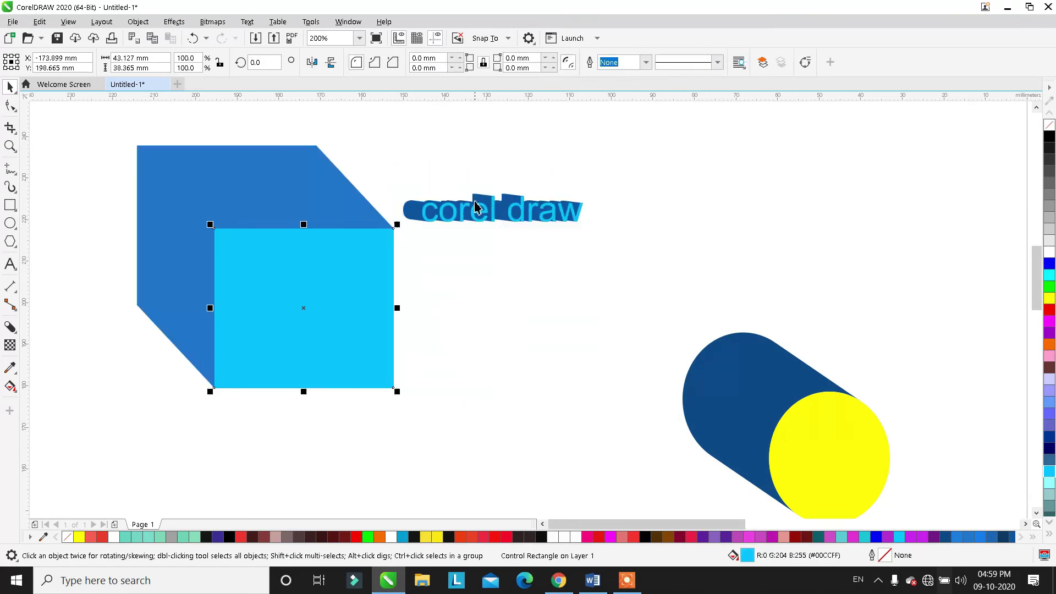
left_click_drag(459, 207, 284, 187)
left_click_drag(785, 413, 293, 290)
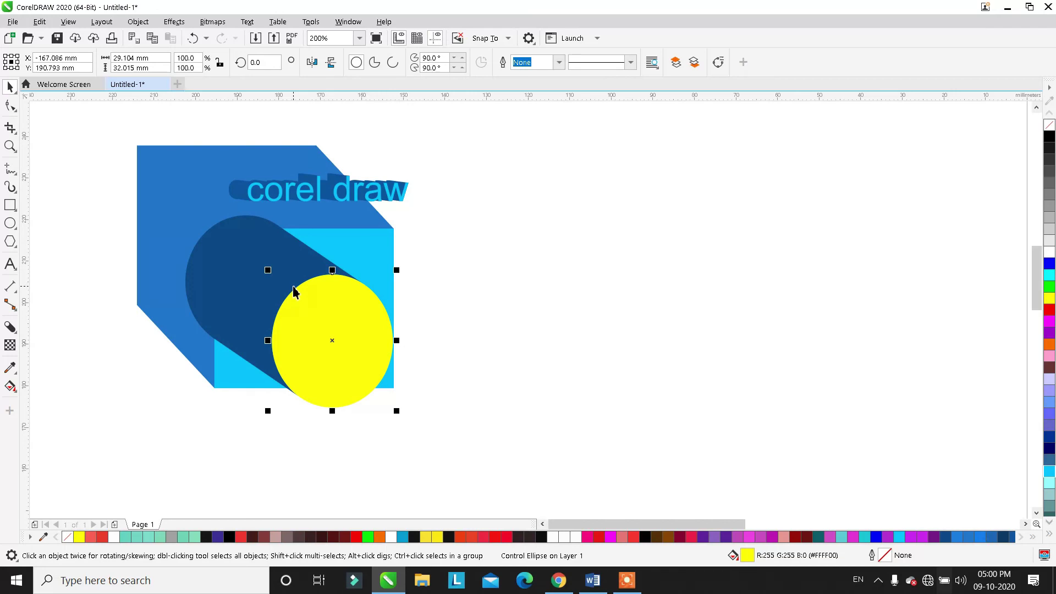
left_click_drag(321, 312, 269, 211)
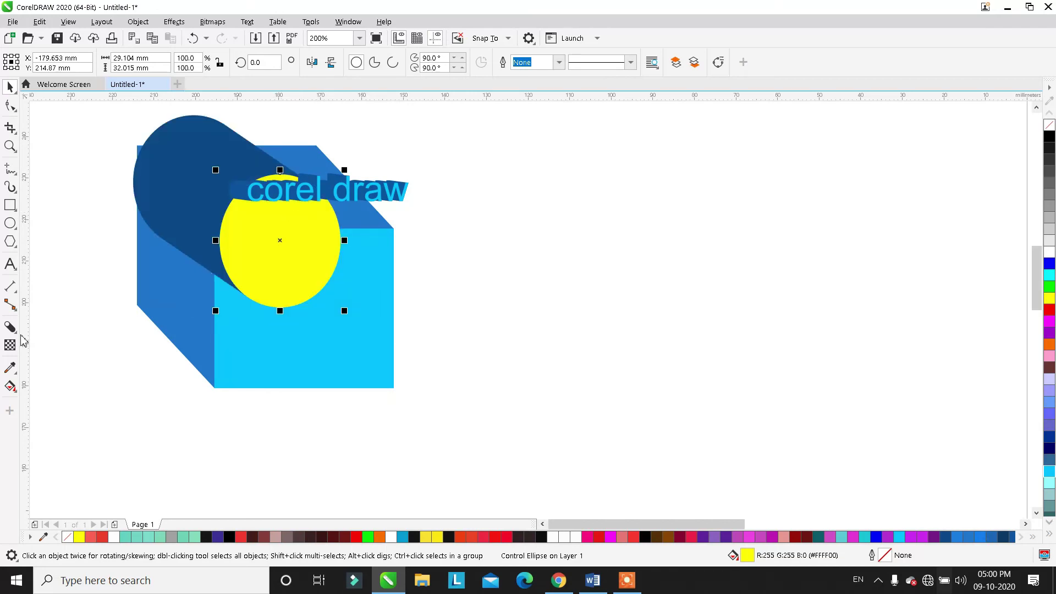